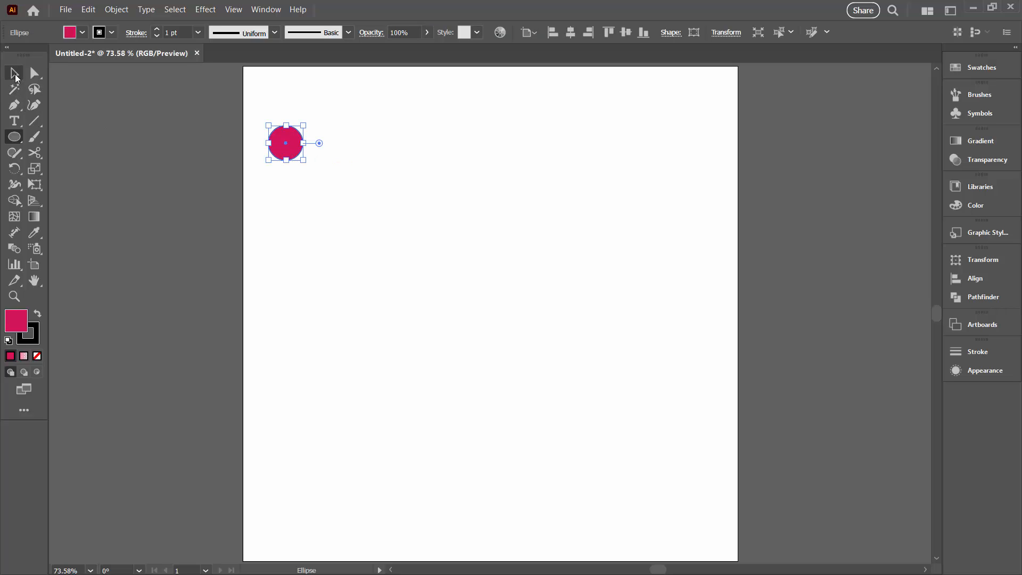
Duplicate the small red circle horizontally to the opposite side of the artboard, level with the original.
{"action": "left_click", "coordinate": [17, 76]}
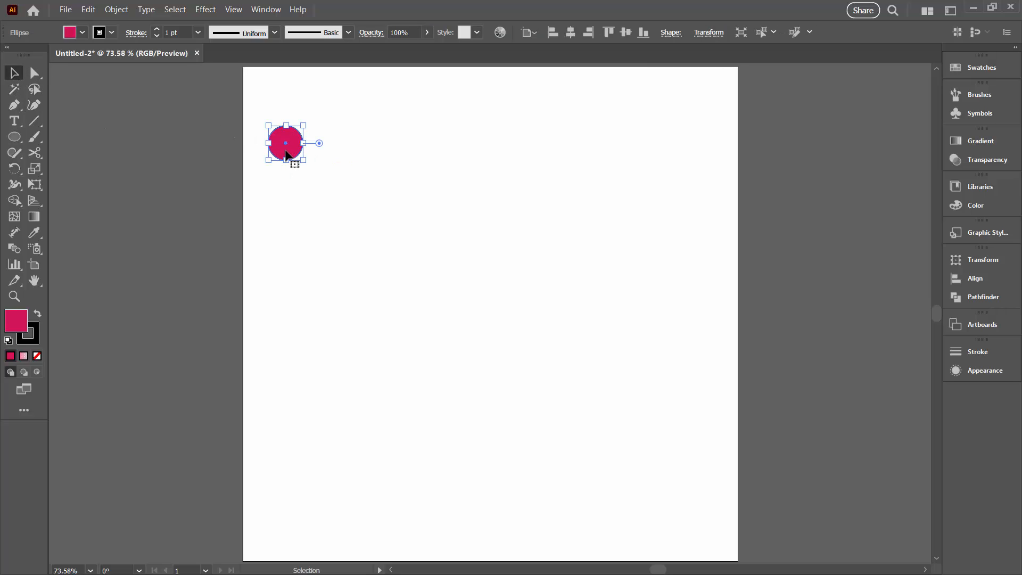
{"action": "left_click_drag", "start_coordinate": [287, 155], "coordinate": [699, 192]}
{"action": "left_click", "coordinate": [464, 213]}
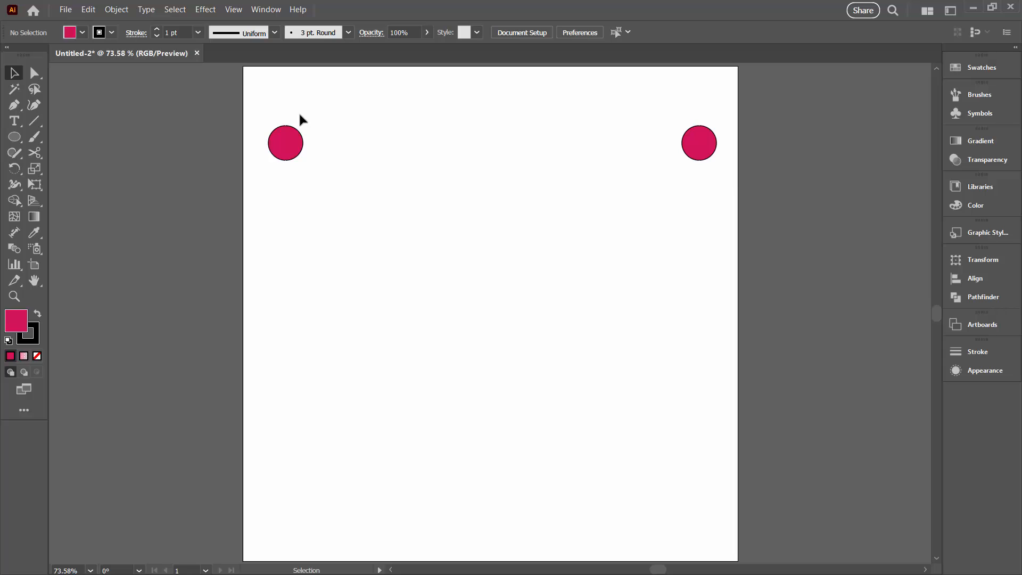
Align the two small circles on their vertical centres and make a blend between them.
{"action": "left_click_drag", "start_coordinate": [275, 115], "coordinate": [722, 224]}
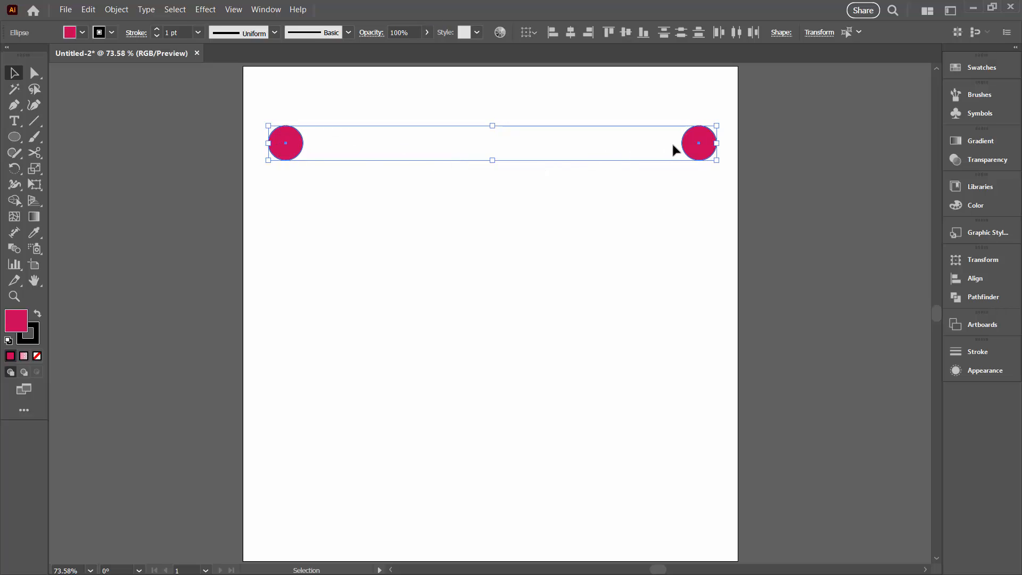
{"action": "left_click", "coordinate": [626, 33]}
{"action": "left_click", "coordinate": [109, 9]}
{"action": "mouse_move", "coordinate": [138, 343]}
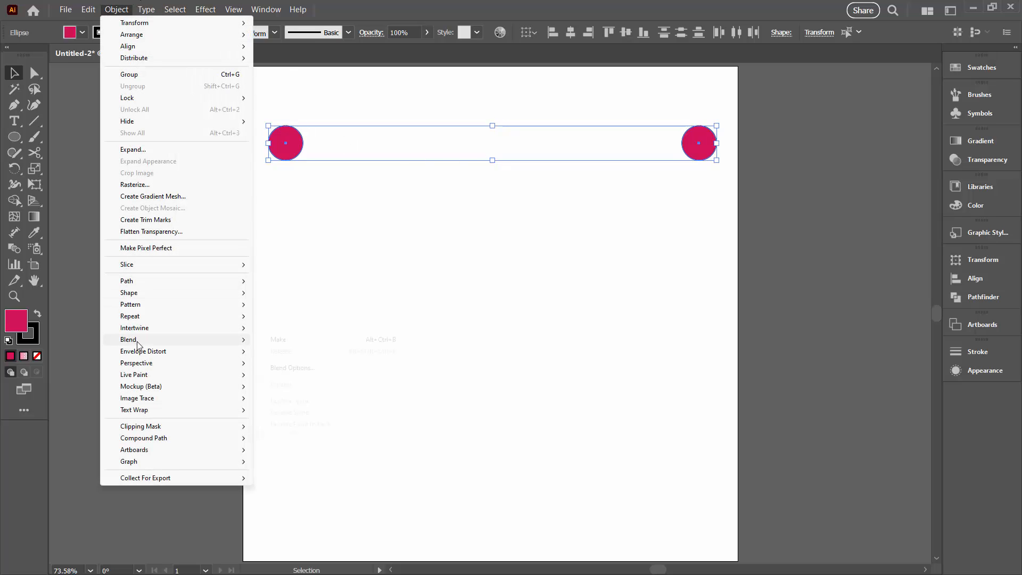
{"action": "left_click", "coordinate": [289, 340]}
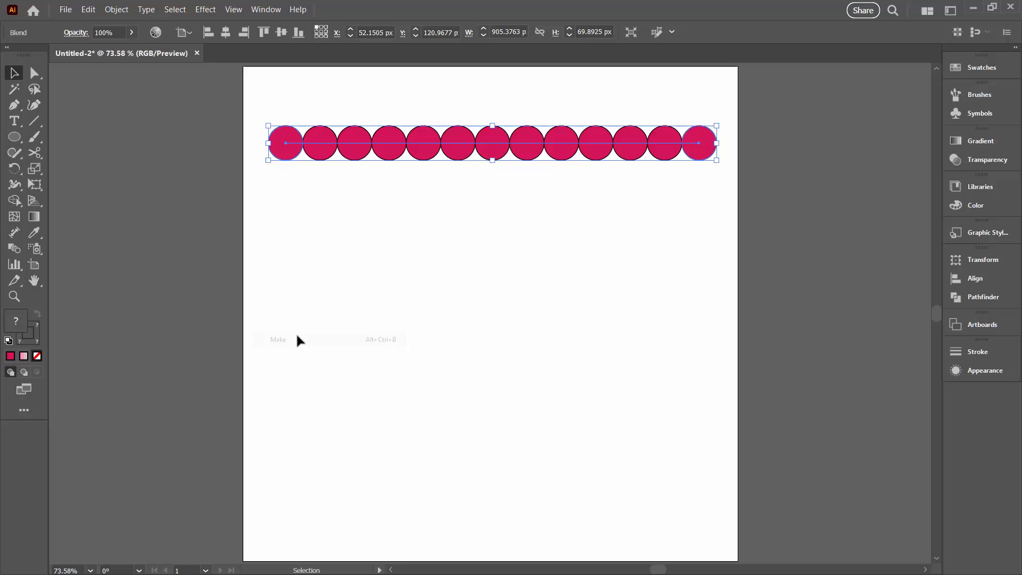
Change the blend's spacing to Specified Steps with 1 step, previewing the result on the artboard.
{"action": "double_click", "coordinate": [14, 249]}
{"action": "left_click_drag", "start_coordinate": [192, 222], "coordinate": [352, 236]}
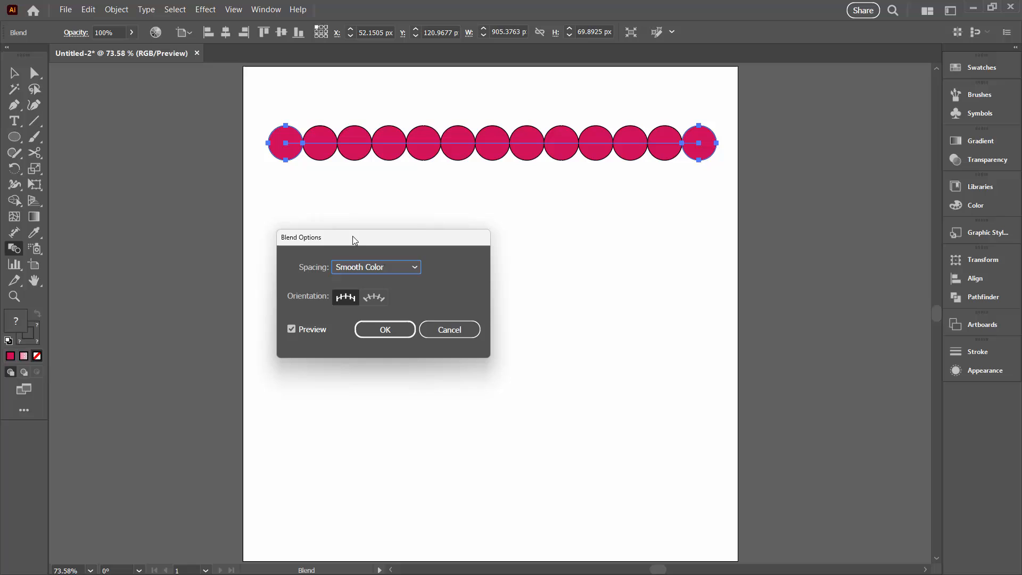
{"action": "left_click", "coordinate": [412, 271]}
{"action": "left_click", "coordinate": [401, 296]}
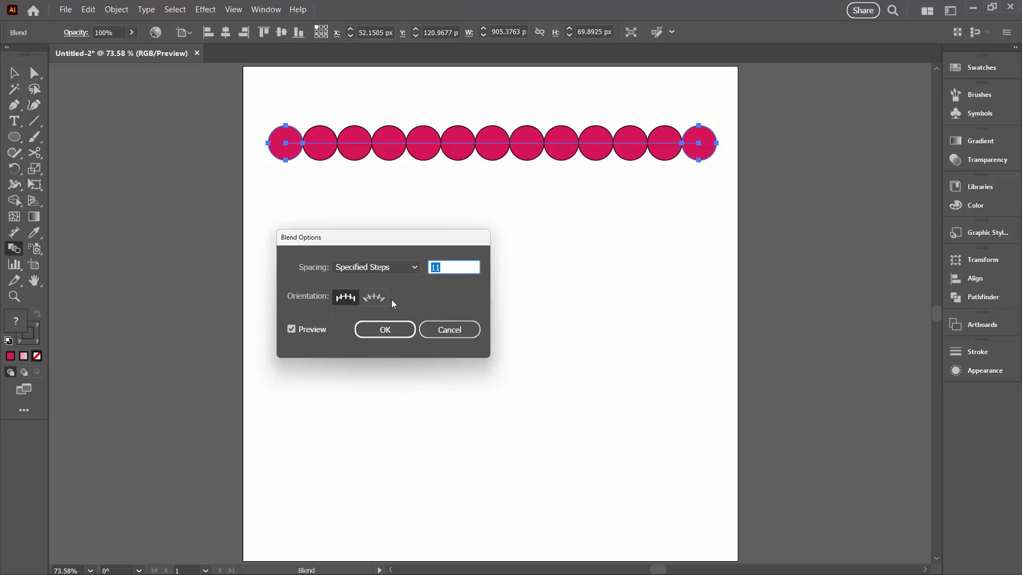
{"action": "type", "text": "1"}
{"action": "key", "text": "Tab"}
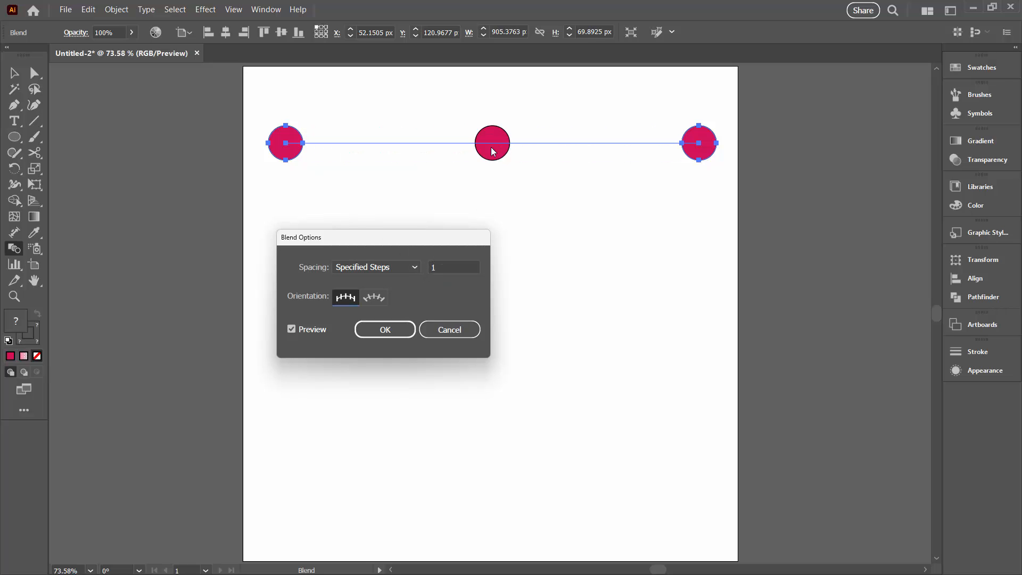
Set the blend's specified steps to 10 and apply the blend options.
{"action": "left_click", "coordinate": [454, 265]}
{"action": "key", "text": "Up"}
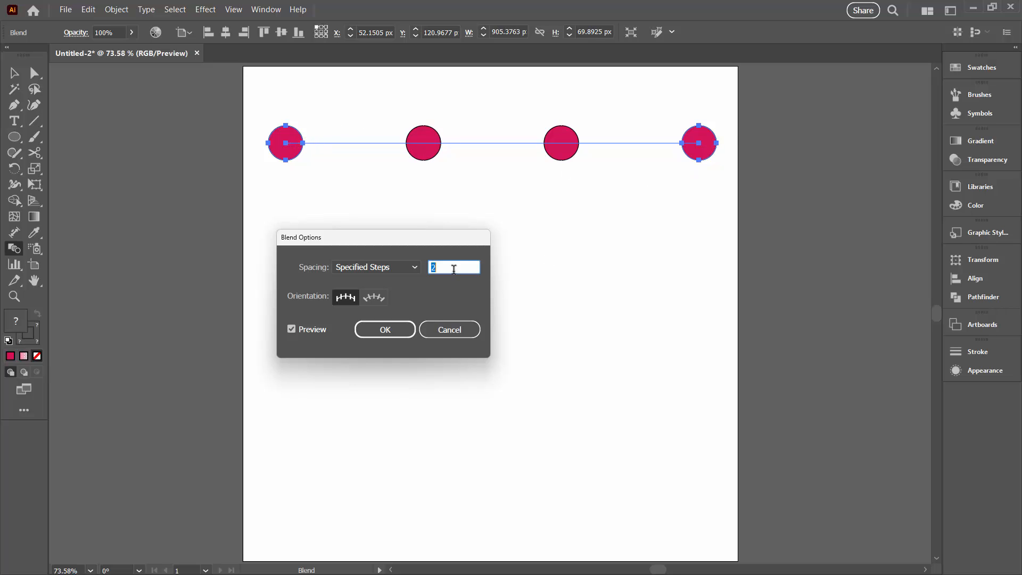
{"action": "type", "text": "10"}
{"action": "key", "text": "Tab"}
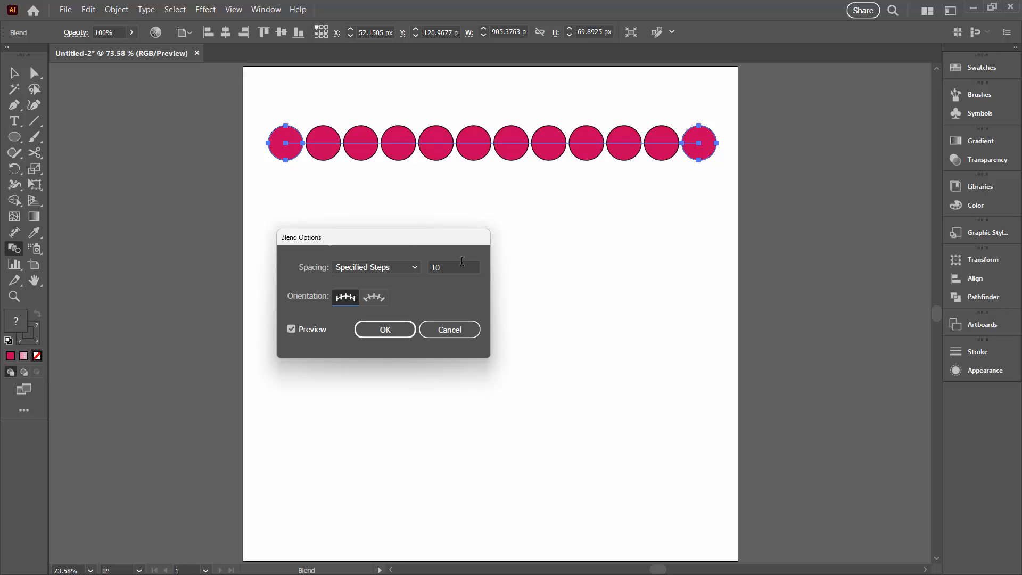
{"action": "left_click", "coordinate": [391, 333]}
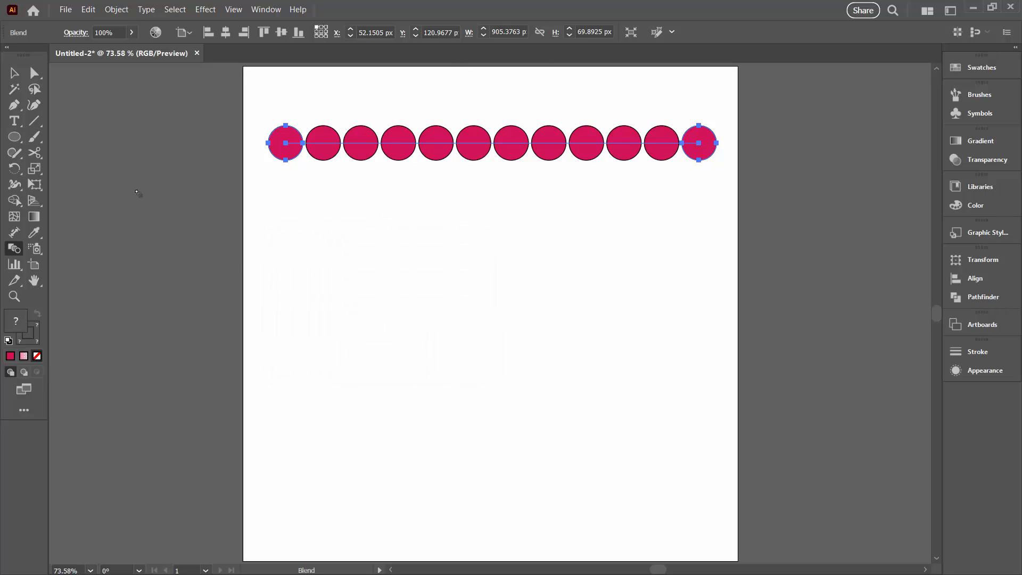
Draw a large circle about 519 px in diameter, centred below the row of blended circles, and deselect it.
{"action": "left_click", "coordinate": [14, 74]}
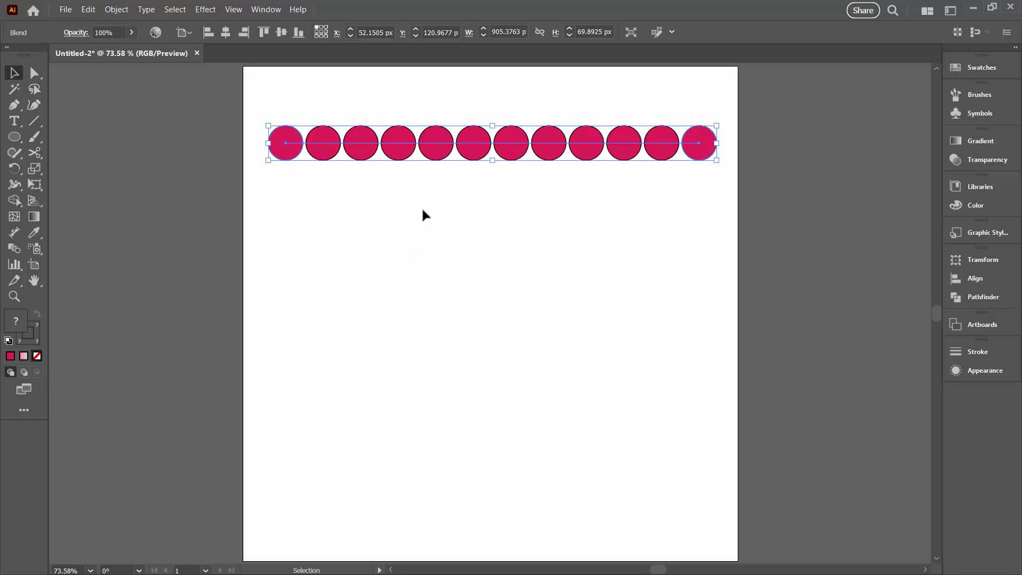
{"action": "left_click", "coordinate": [14, 137]}
{"action": "left_click_drag", "start_coordinate": [361, 217], "coordinate": [627, 457]}
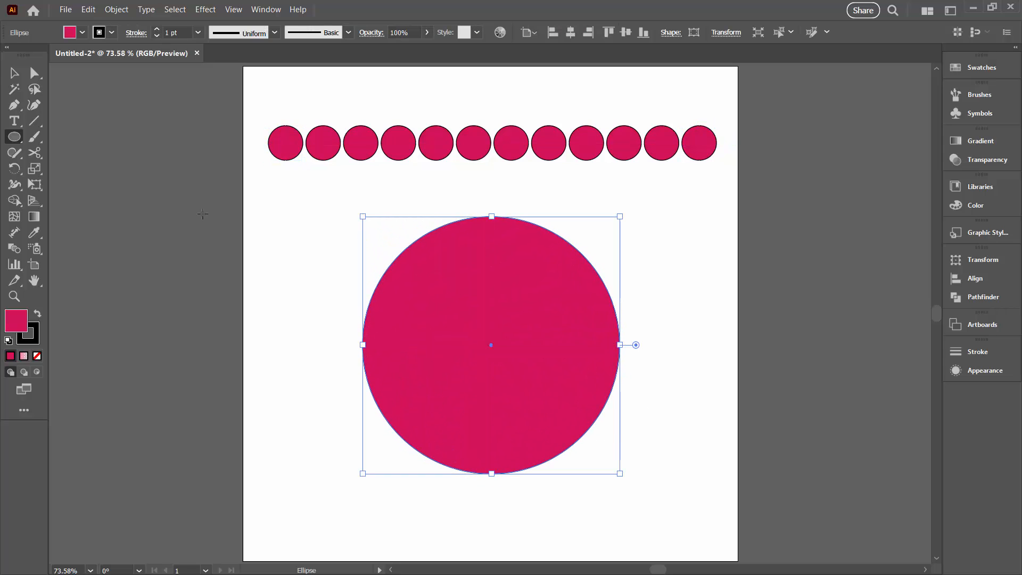
{"action": "left_click", "coordinate": [11, 75]}
{"action": "left_click", "coordinate": [263, 221]}
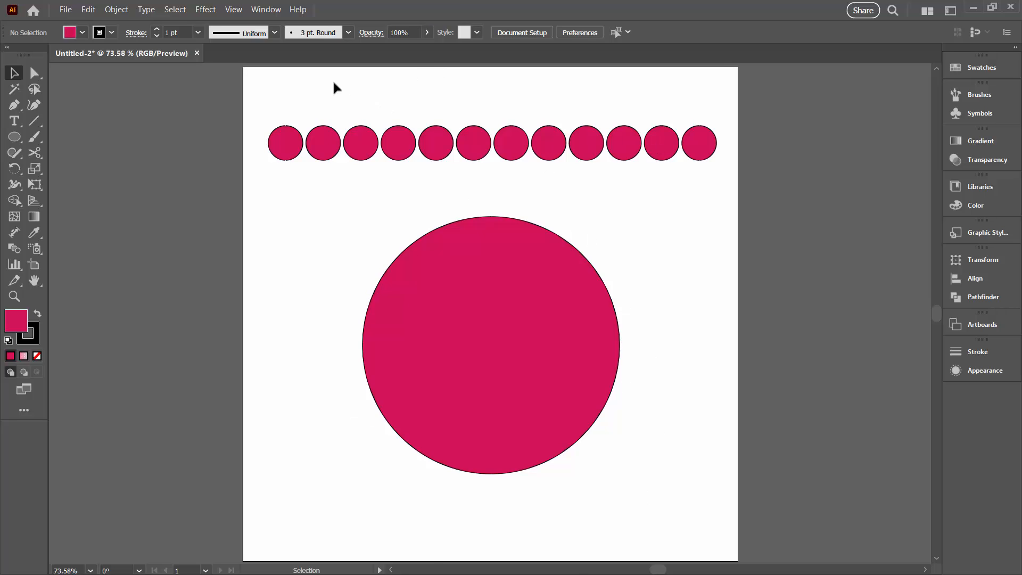
Select the blended row with the large circle and replace the blend's spine with that circle.
{"action": "left_click_drag", "start_coordinate": [334, 83], "coordinate": [630, 451]}
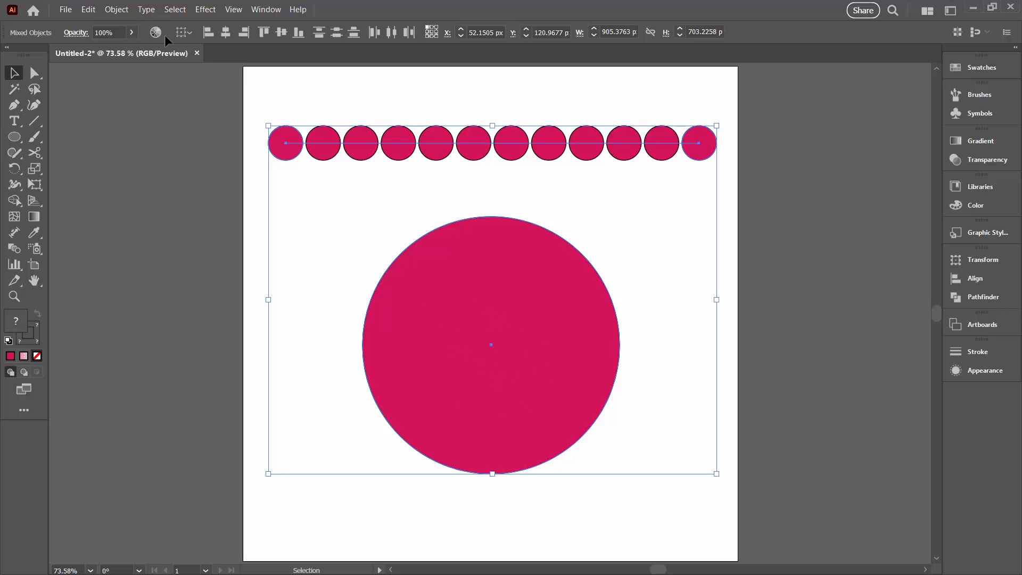
{"action": "left_click", "coordinate": [116, 9]}
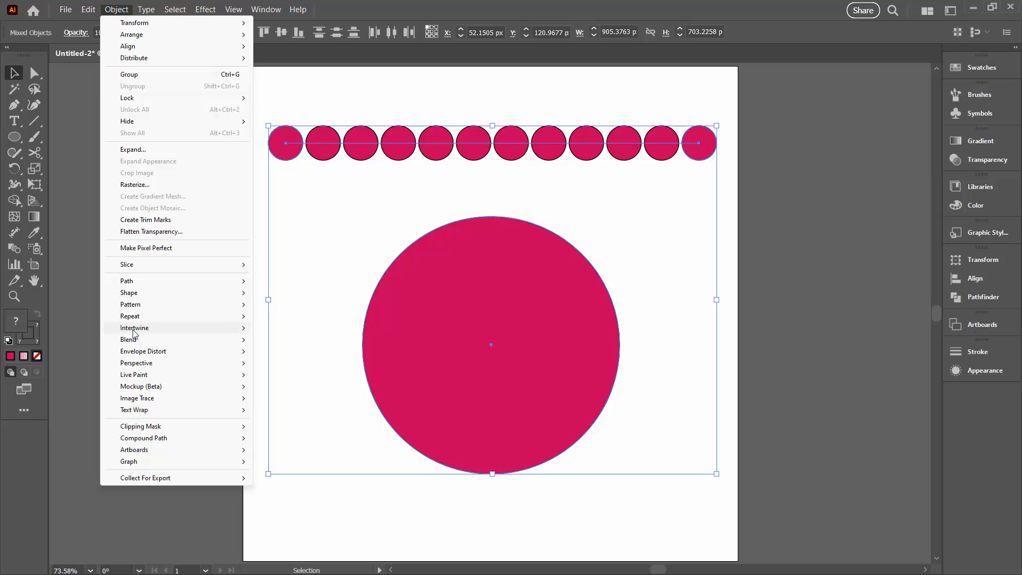
{"action": "mouse_move", "coordinate": [155, 341]}
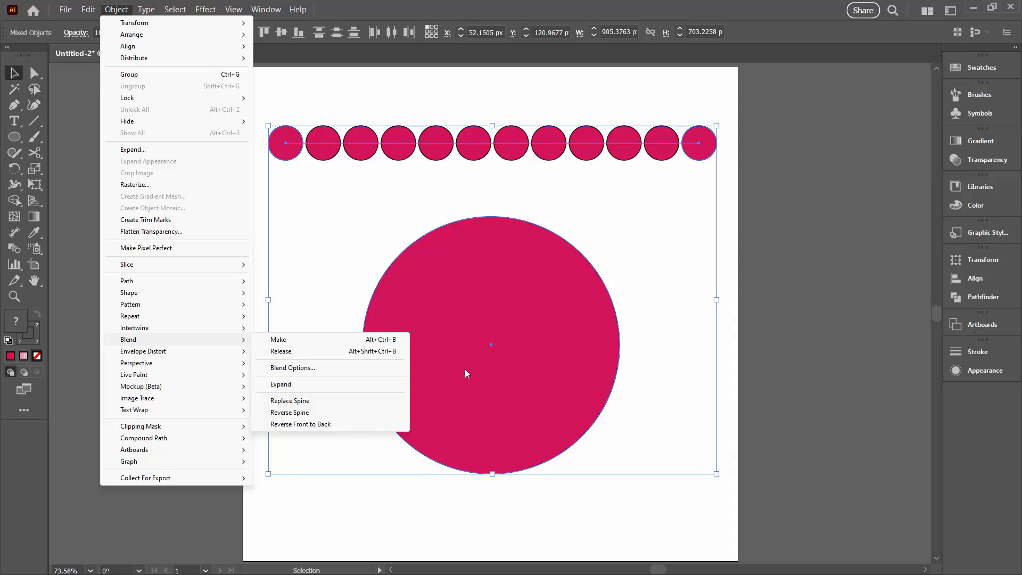
{"action": "left_click", "coordinate": [290, 402]}
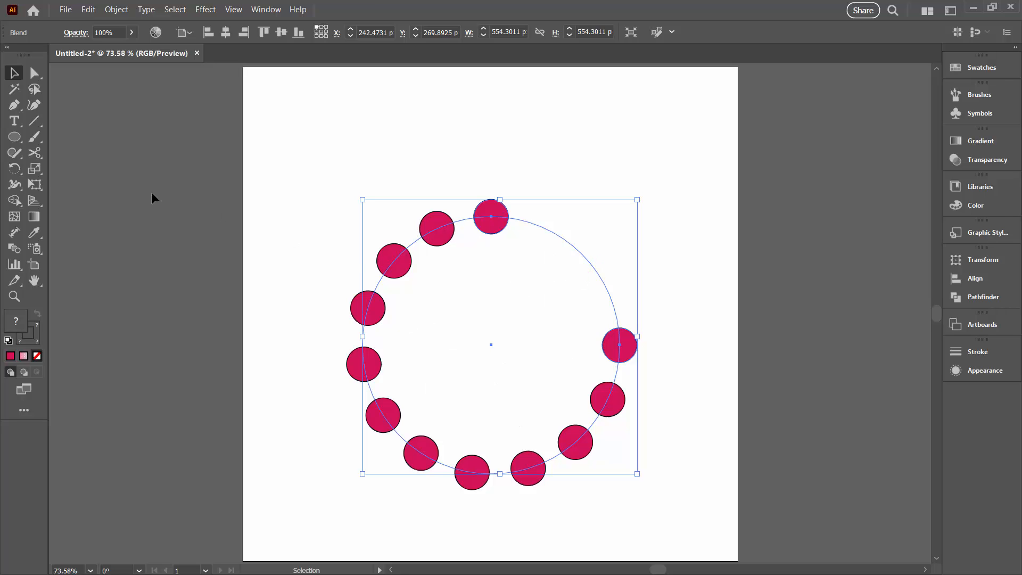
Cut the circular spine with the Scissors tool in the empty upper-right gap between the end circles, and deselect it.
{"action": "left_click", "coordinate": [34, 152]}
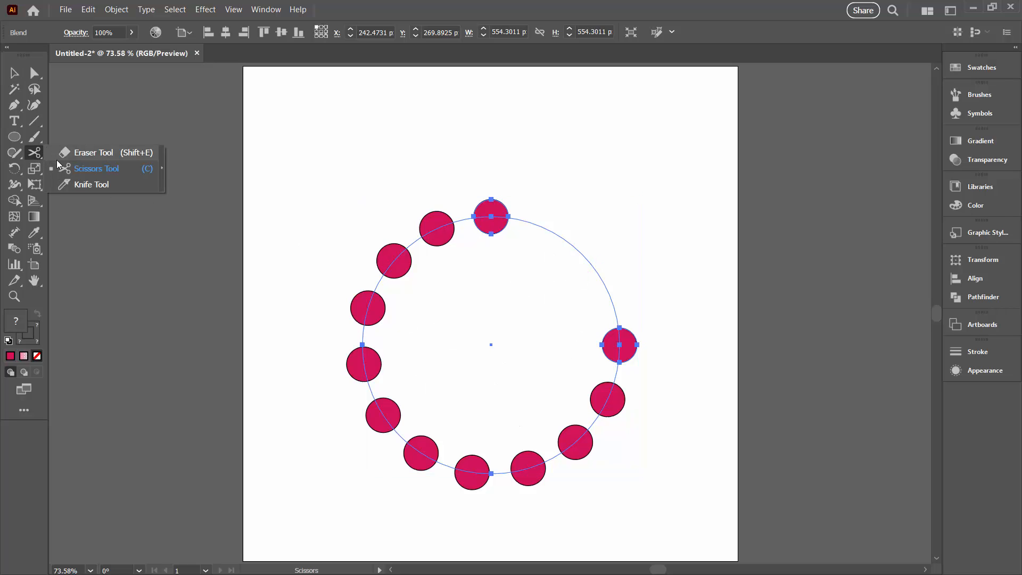
{"action": "left_click", "coordinate": [83, 169]}
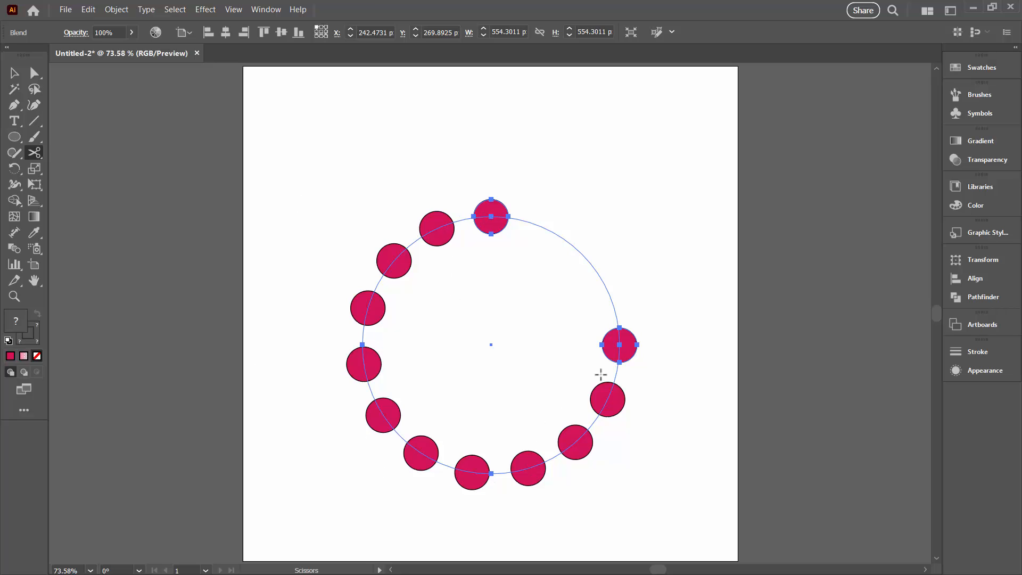
{"action": "left_click", "coordinate": [590, 263]}
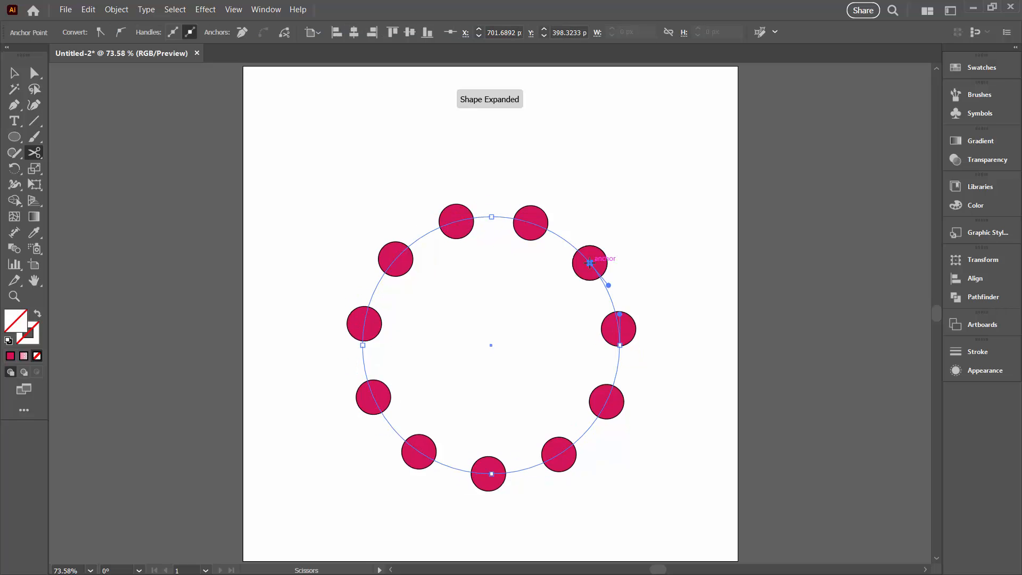
{"action": "left_click", "coordinate": [15, 73]}
{"action": "left_click", "coordinate": [346, 240]}
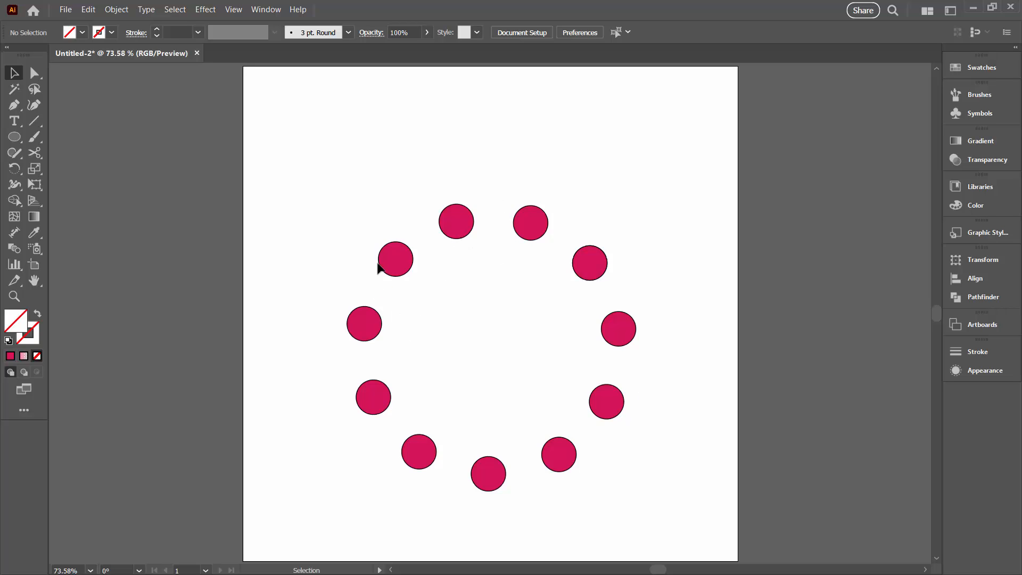
Select the circular blend and set its specified steps to 15.
{"action": "left_click_drag", "start_coordinate": [343, 214], "coordinate": [637, 466]}
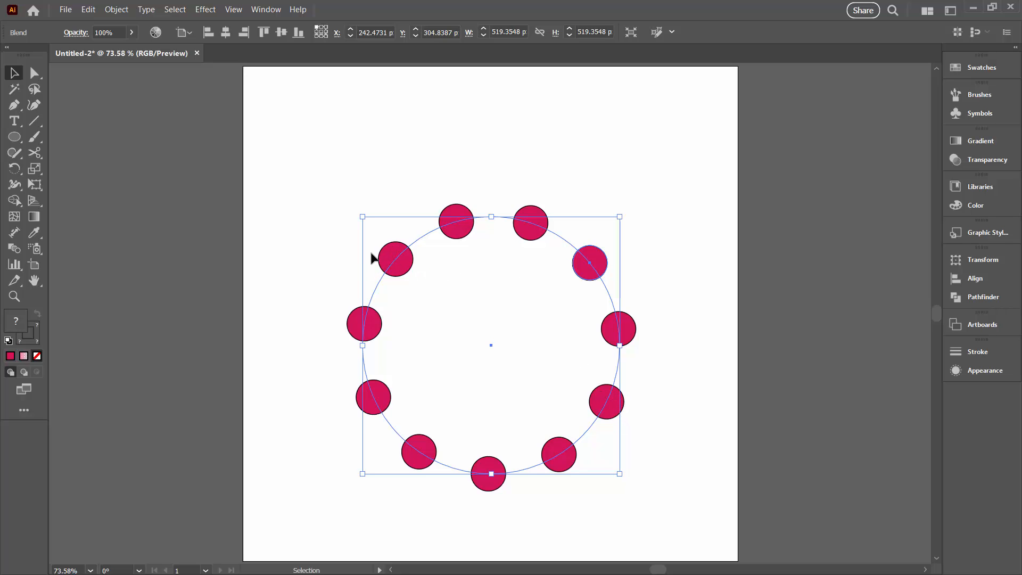
{"action": "double_click", "coordinate": [14, 249]}
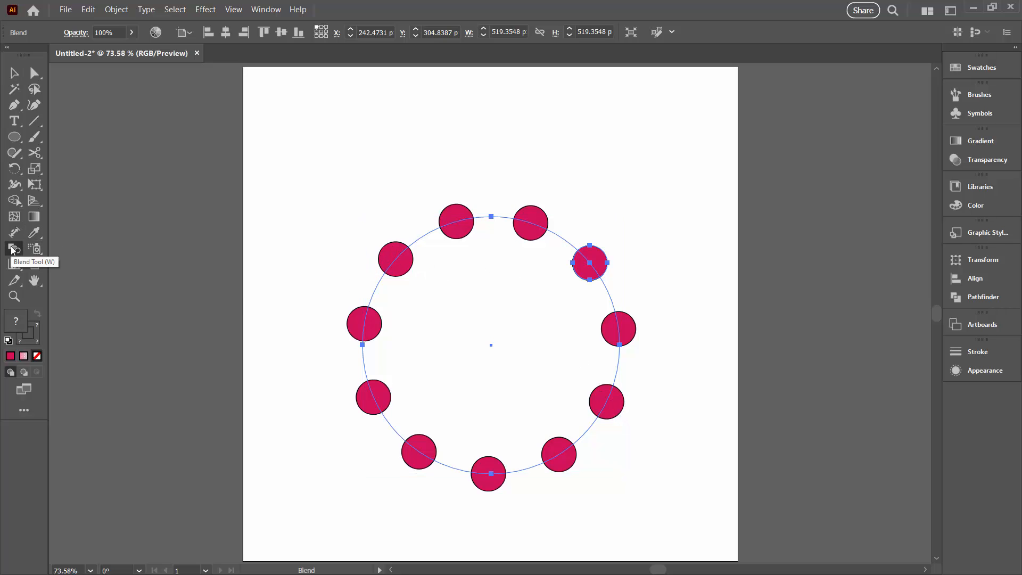
{"action": "left_click_drag", "start_coordinate": [374, 235], "coordinate": [216, 171]}
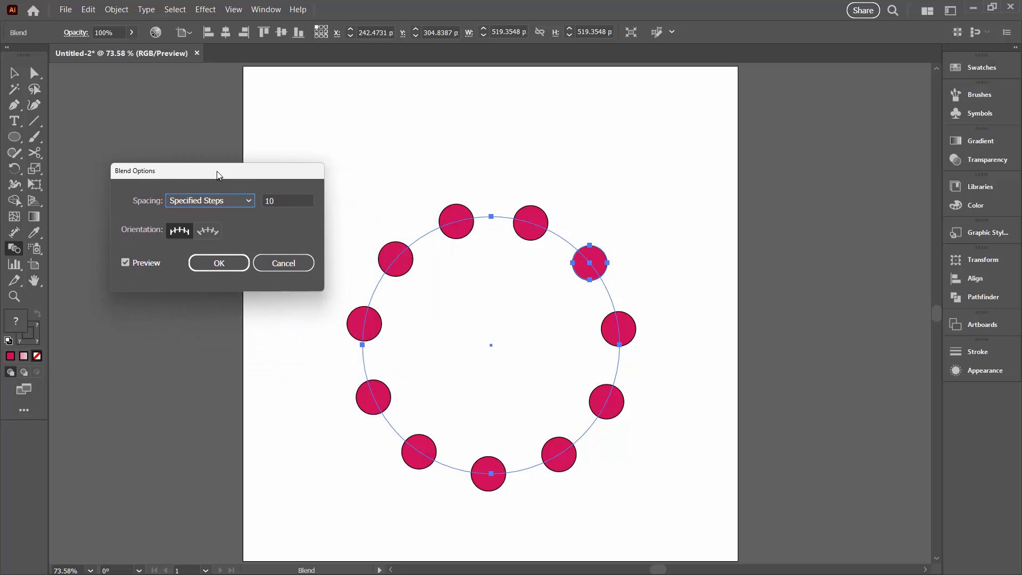
{"action": "left_click", "coordinate": [302, 201]}
{"action": "key", "text": "Up"}
{"action": "key", "text": "Up"}
{"action": "key", "text": "Up"}
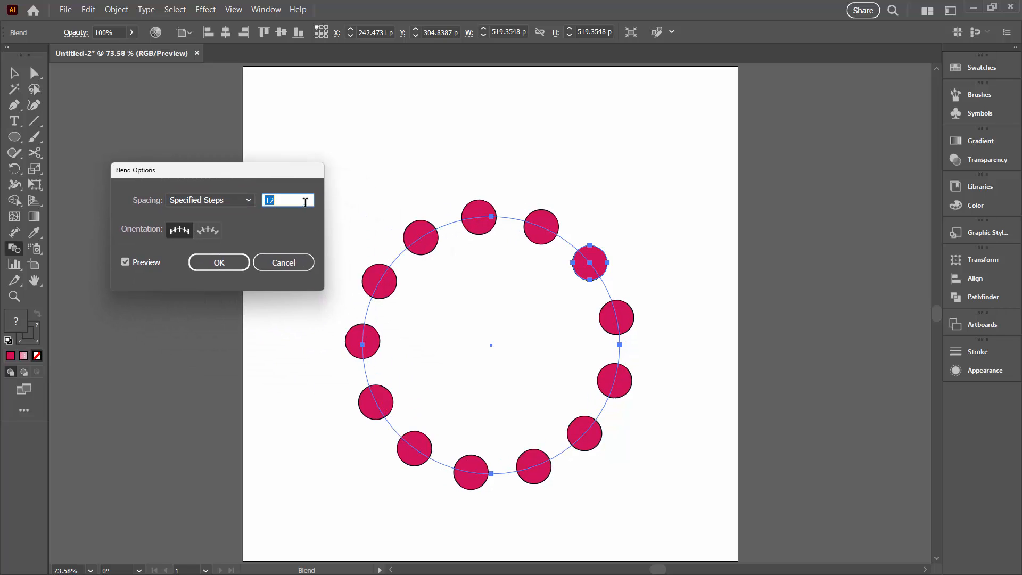
{"action": "key", "text": "Up"}
{"action": "key", "text": "Up"}
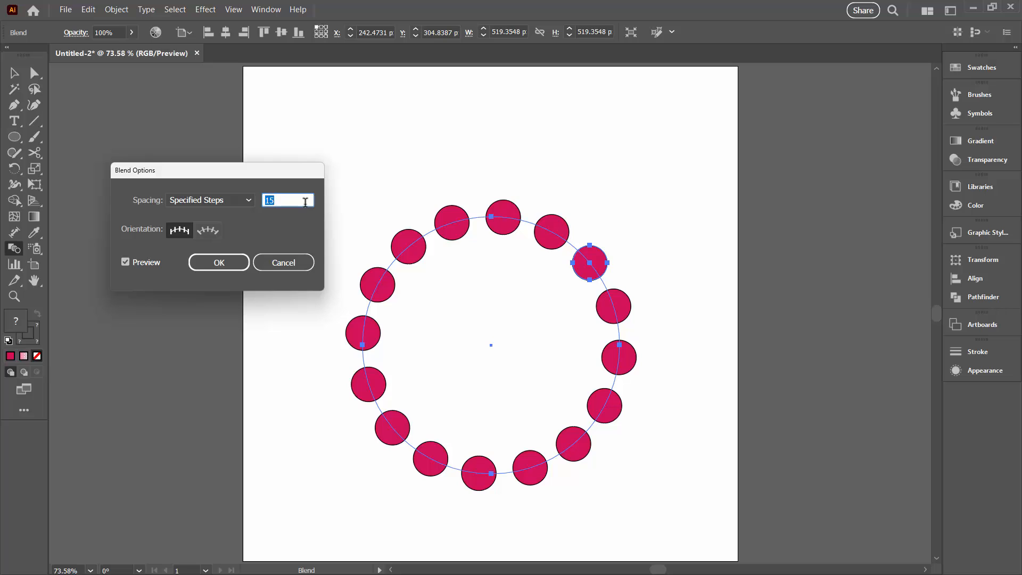
{"action": "key", "text": "Down"}
{"action": "key", "text": "Up"}
{"action": "left_click", "coordinate": [219, 262]}
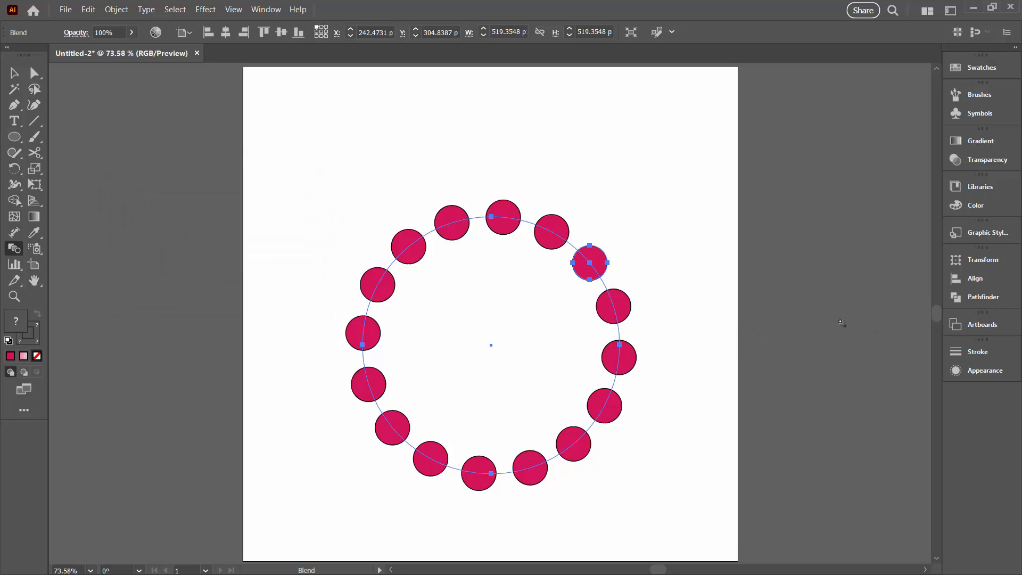
Show the blend's component objects in the layer list and select each of its two ellipses in turn.
{"action": "key", "text": "F7"}
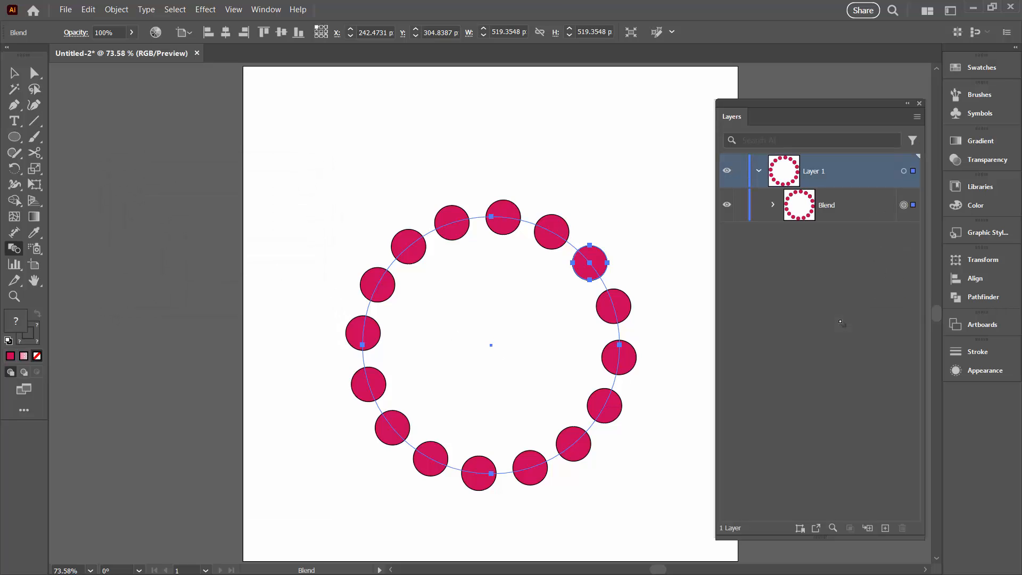
{"action": "left_click", "coordinate": [773, 206]}
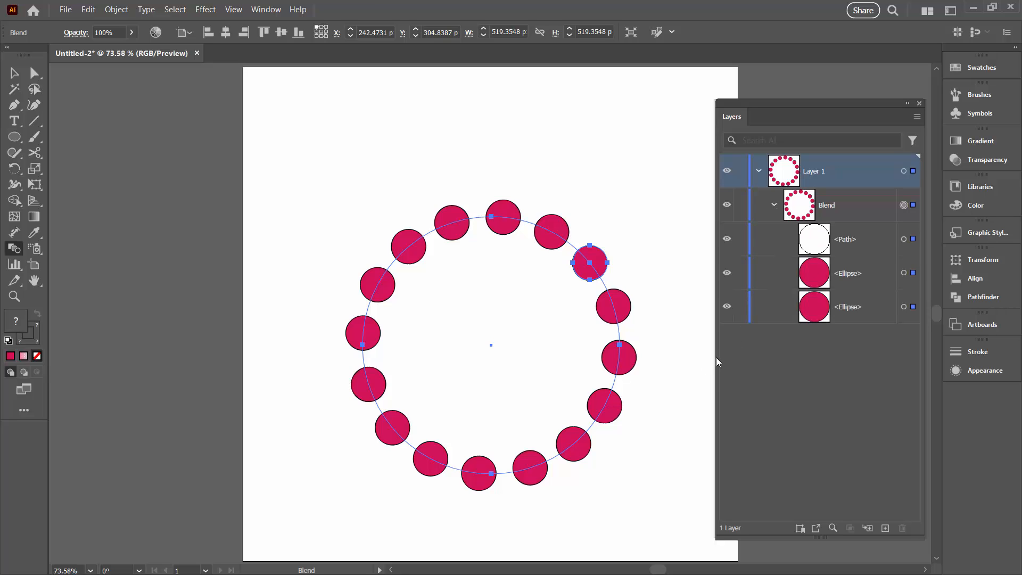
{"action": "left_click_drag", "start_coordinate": [715, 361], "coordinate": [676, 364]}
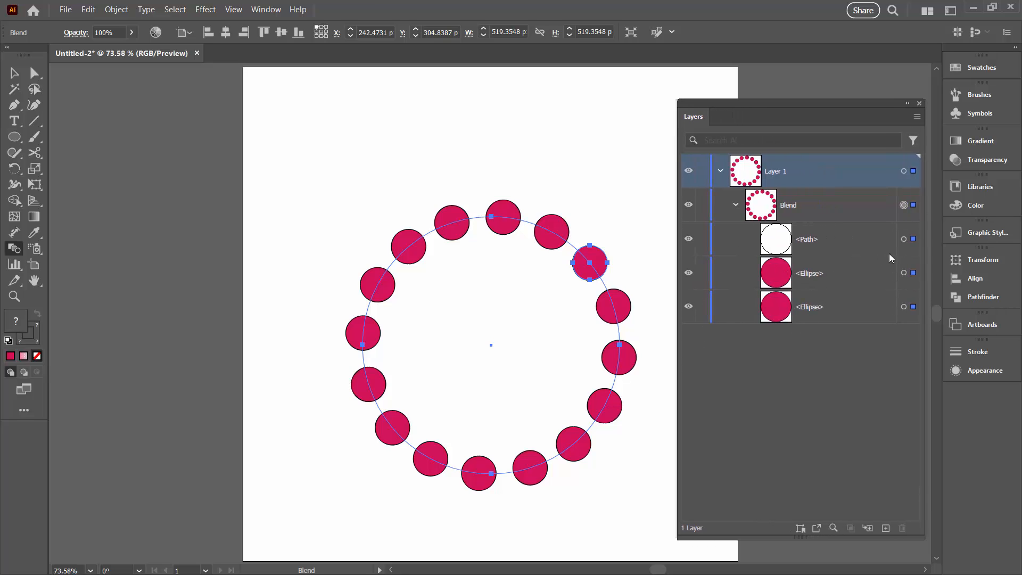
{"action": "left_click", "coordinate": [903, 273]}
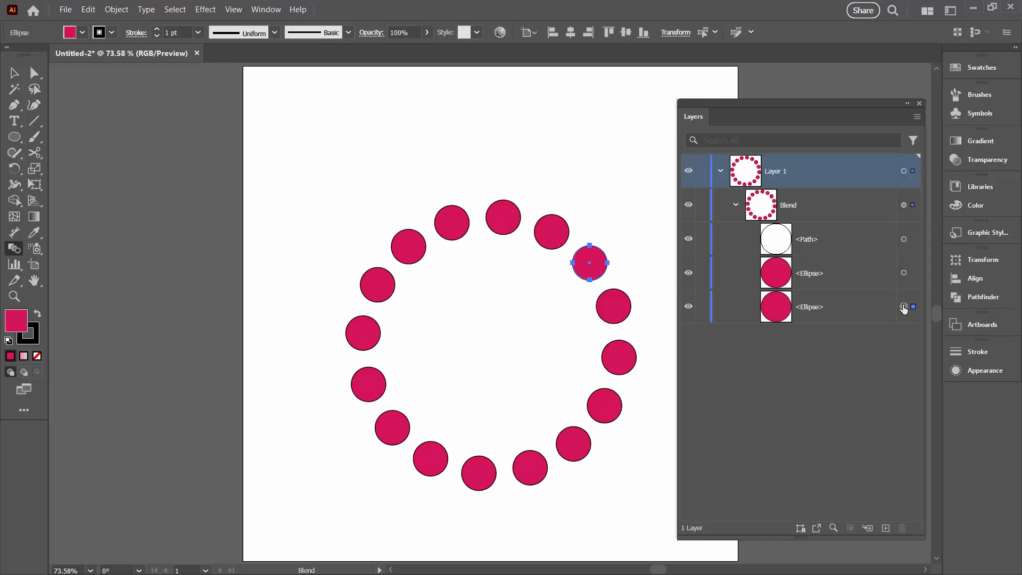
{"action": "left_click", "coordinate": [904, 273]}
{"action": "left_click", "coordinate": [905, 307]}
Select the blend's circular spine path and enlarge it proportionally about its centre to nearly three quarters of the artboard's width.
{"action": "left_click", "coordinate": [904, 239]}
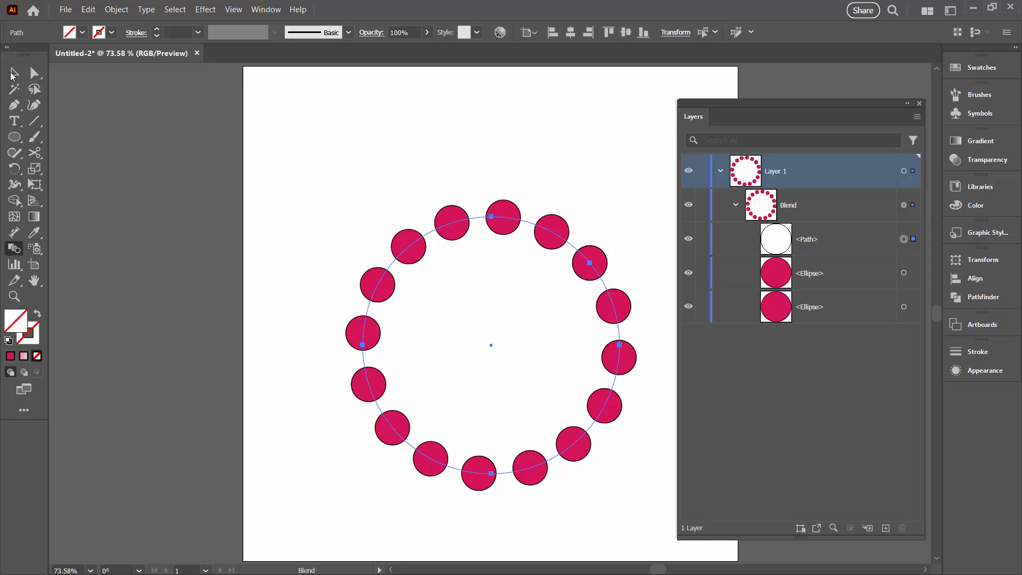
{"action": "left_click", "coordinate": [13, 73]}
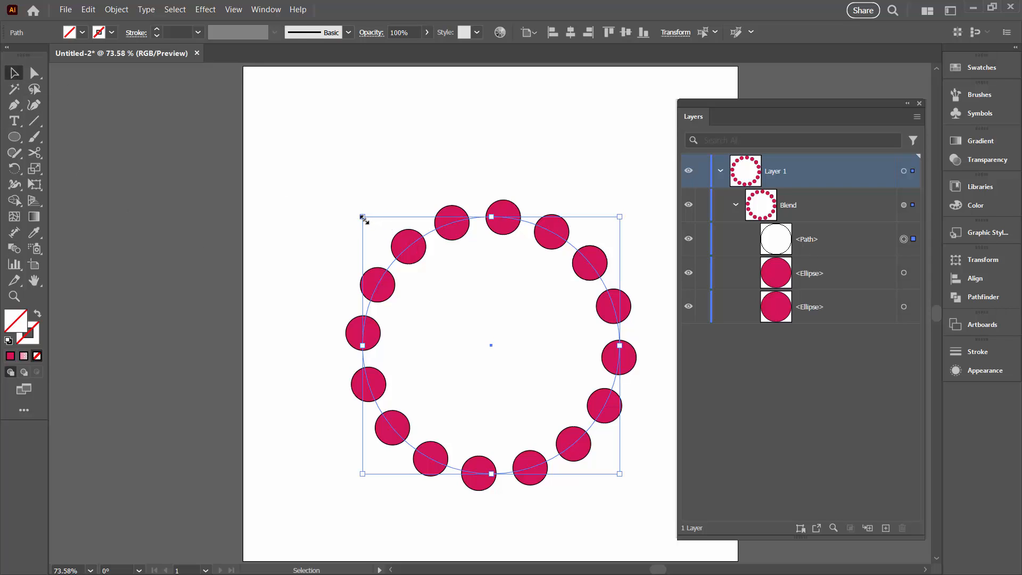
{"action": "left_click_drag", "start_coordinate": [363, 218], "coordinate": [345, 242]}
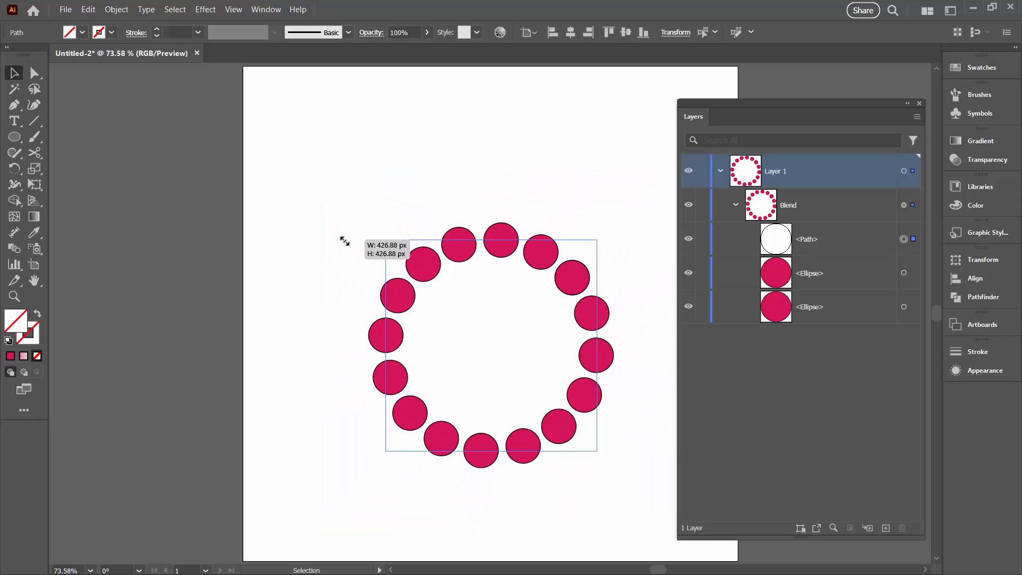
{"action": "left_click_drag", "start_coordinate": [307, 193], "coordinate": [303, 164]}
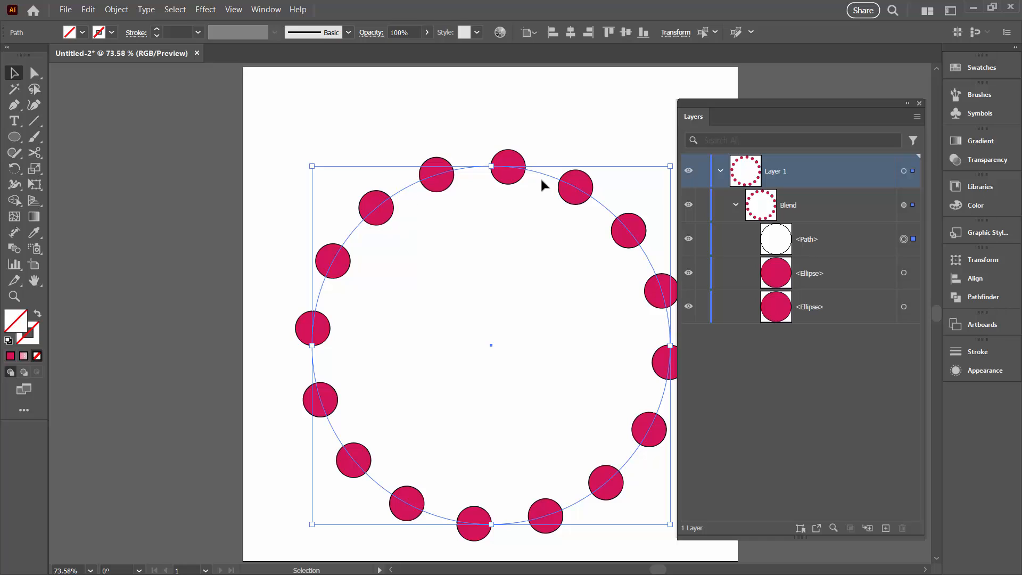
{"action": "left_click_drag", "start_coordinate": [784, 105], "coordinate": [851, 105]}
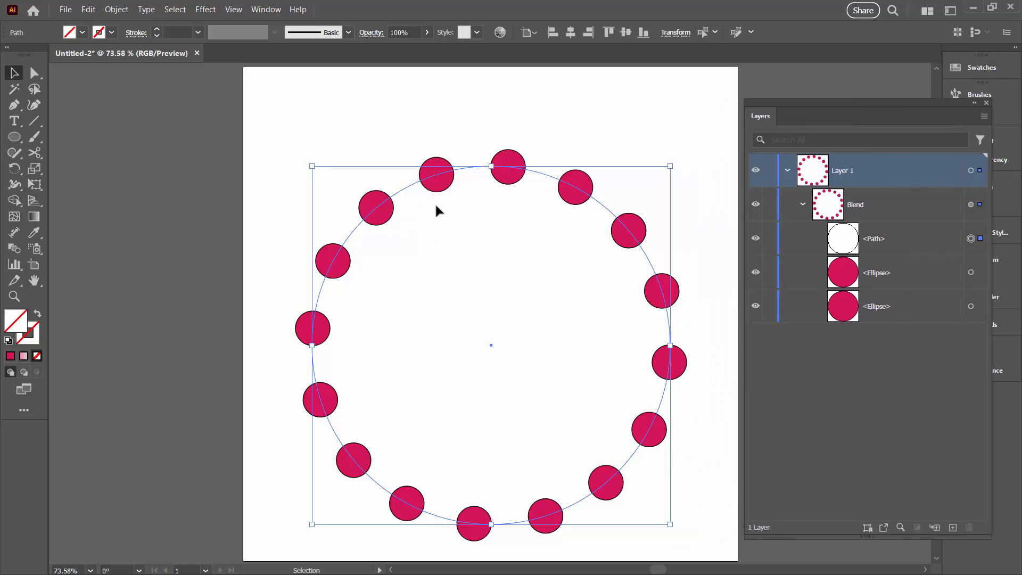
Set the specified steps of the enlarged circular blend to 21.
{"action": "left_click", "coordinate": [15, 249]}
{"action": "double_click", "coordinate": [15, 249]}
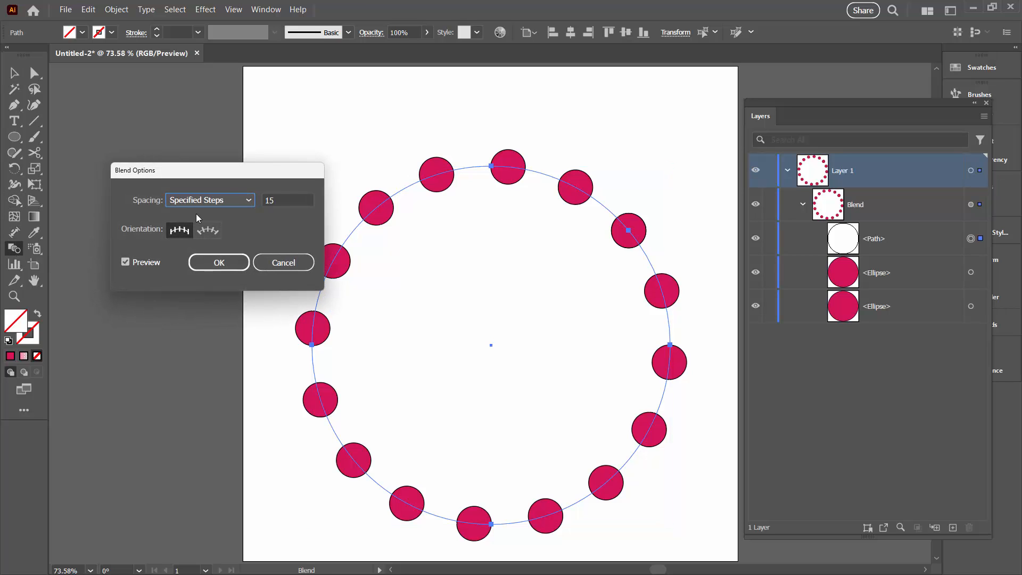
{"action": "left_click", "coordinate": [291, 198]}
{"action": "key", "text": "Up"}
{"action": "key", "text": "Up"}
{"action": "key", "text": "Up"}
{"action": "key", "text": "Up"}
{"action": "key", "text": "Up"}
{"action": "key", "text": "Up"}
{"action": "key", "text": "Up"}
{"action": "key", "text": "Up"}
{"action": "key", "text": "Up"}
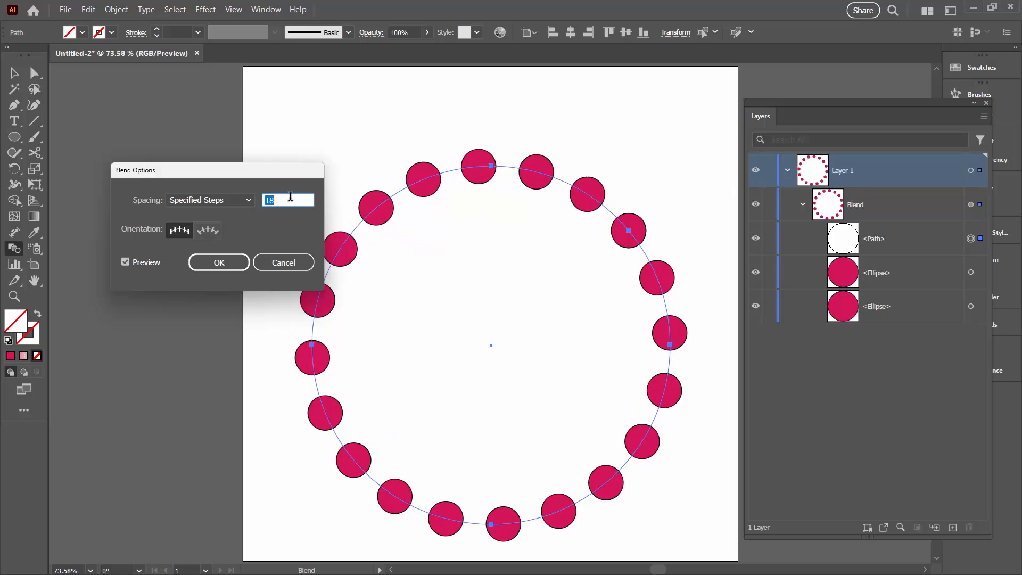
{"action": "key", "text": "Down"}
{"action": "key", "text": "Down"}
{"action": "key", "text": "Down"}
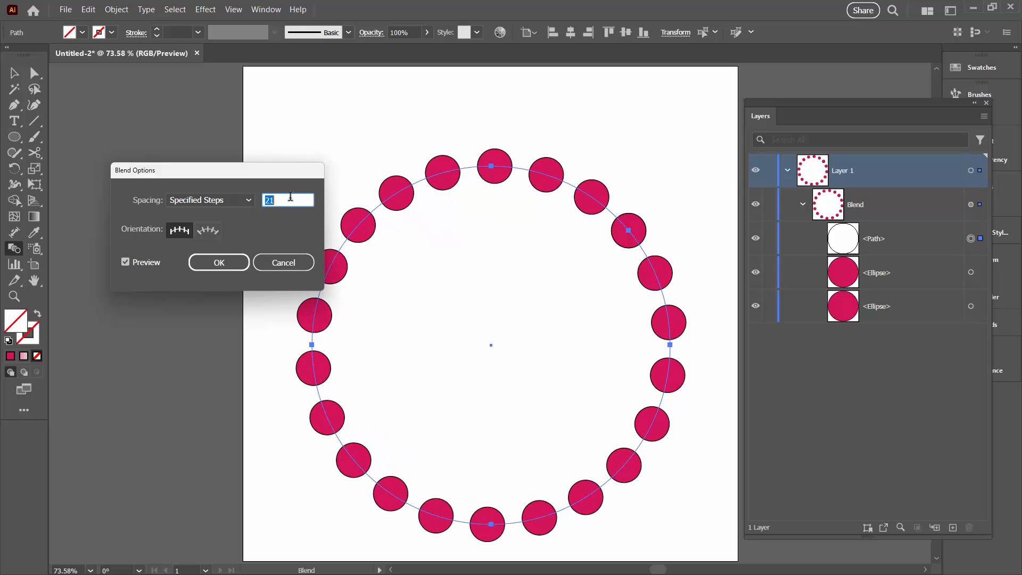
{"action": "left_click", "coordinate": [217, 263]}
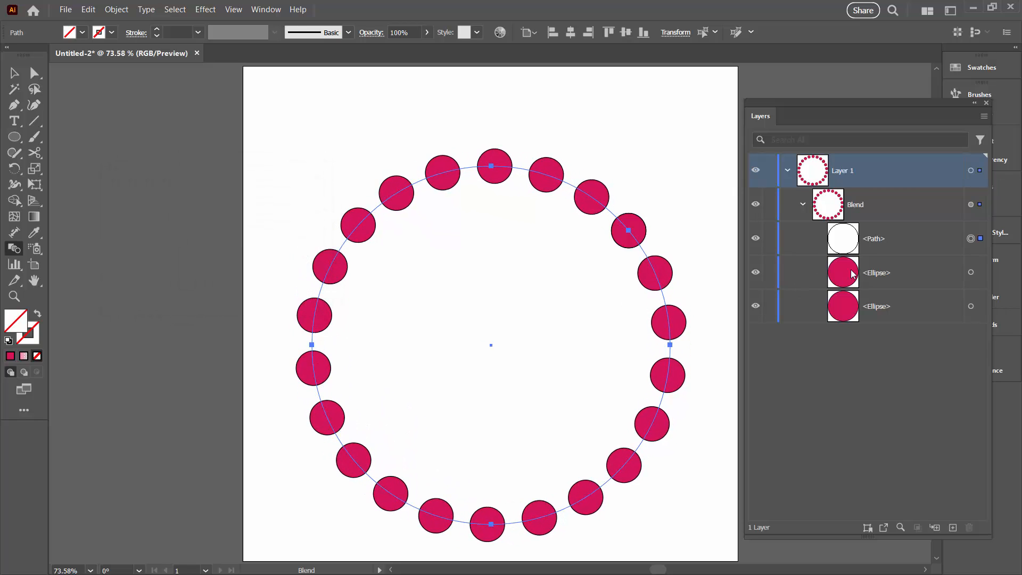
Expand the blend of circles into a group of separate shapes, and check its individual paths in the layer list.
{"action": "left_click", "coordinate": [804, 205]}
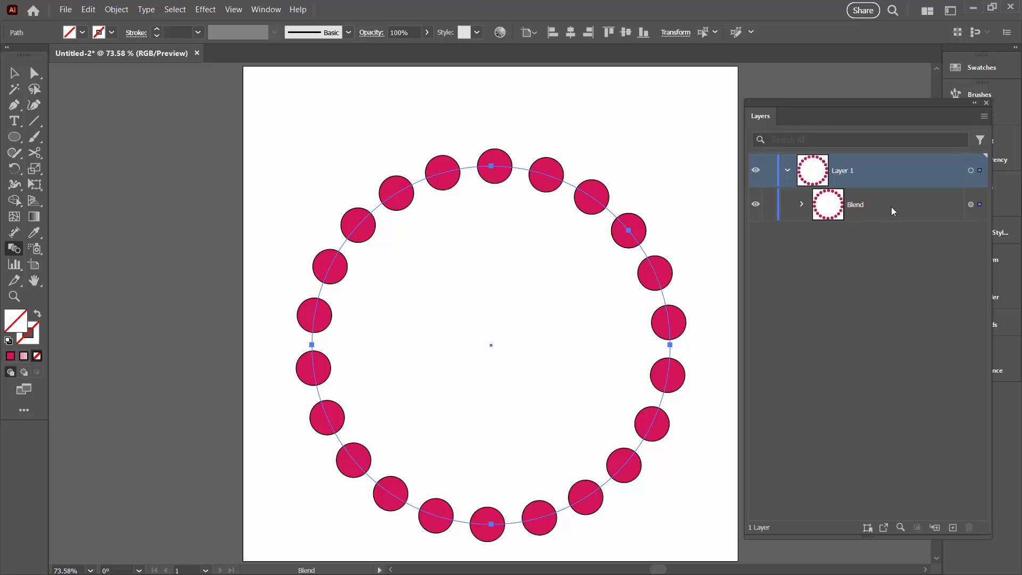
{"action": "left_click", "coordinate": [13, 74]}
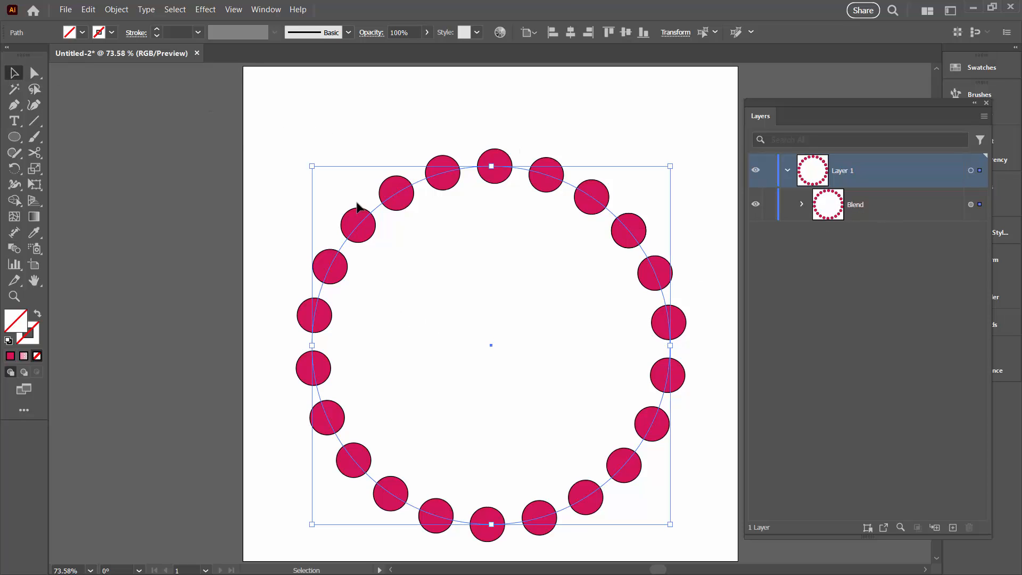
{"action": "left_click", "coordinate": [116, 9]}
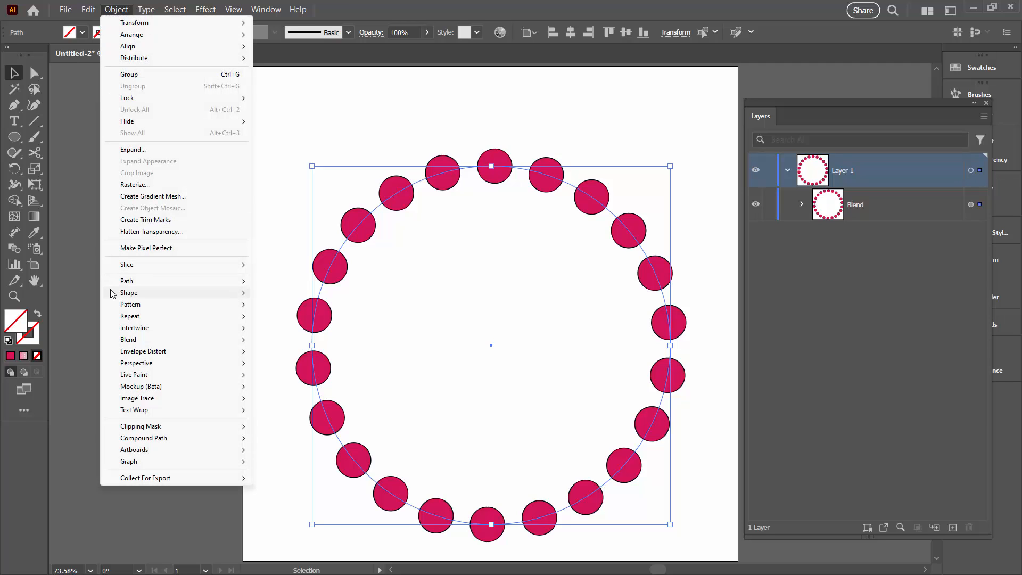
{"action": "mouse_move", "coordinate": [129, 341]}
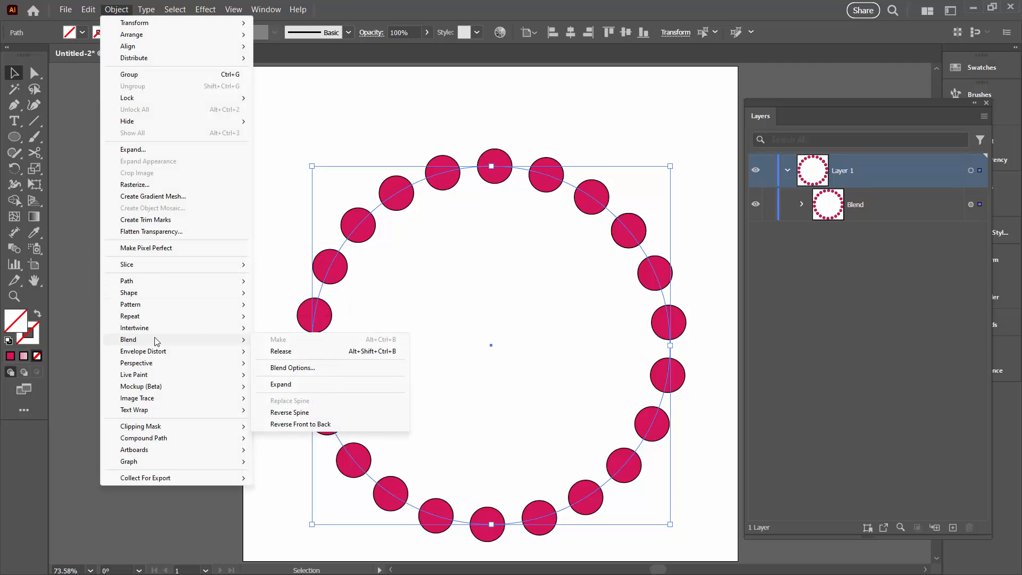
{"action": "left_click", "coordinate": [282, 384]}
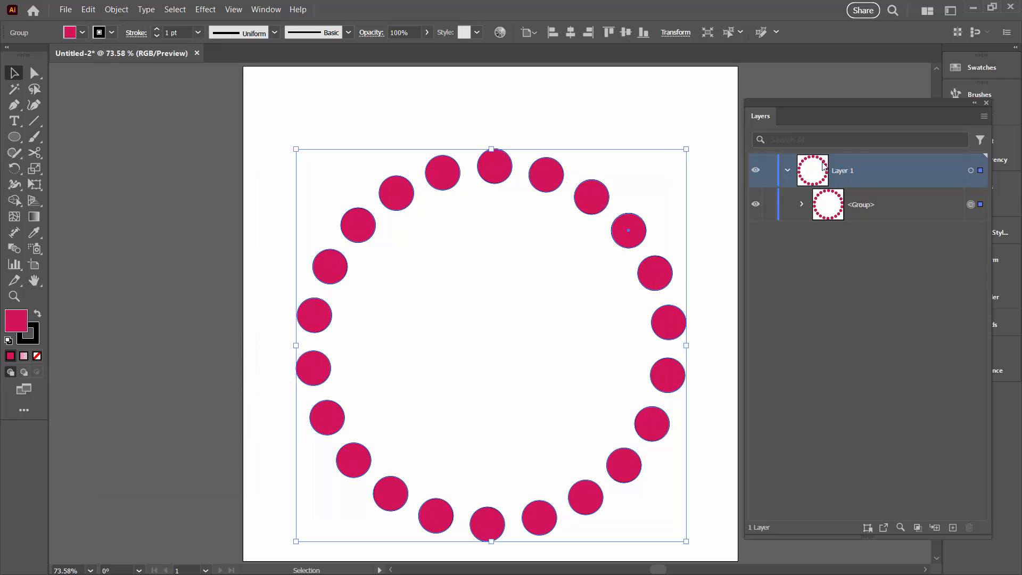
{"action": "left_click", "coordinate": [802, 205]}
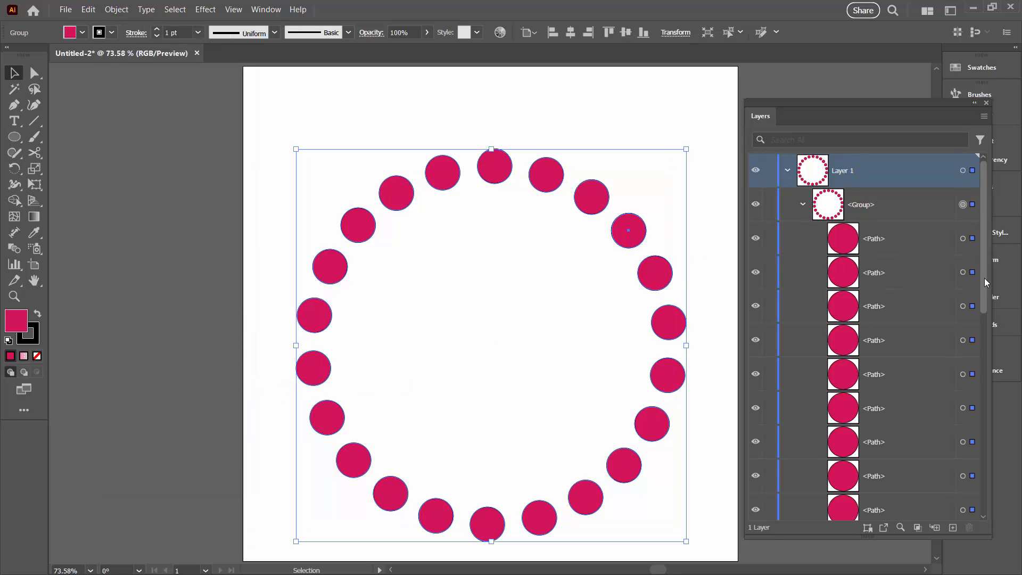
{"action": "mouse_move", "coordinate": [987, 285]}
{"action": "left_mouse_down"}
{"action": "mouse_move", "coordinate": [992, 485]}
{"action": "mouse_move", "coordinate": [991, 266]}
{"action": "left_mouse_up"}
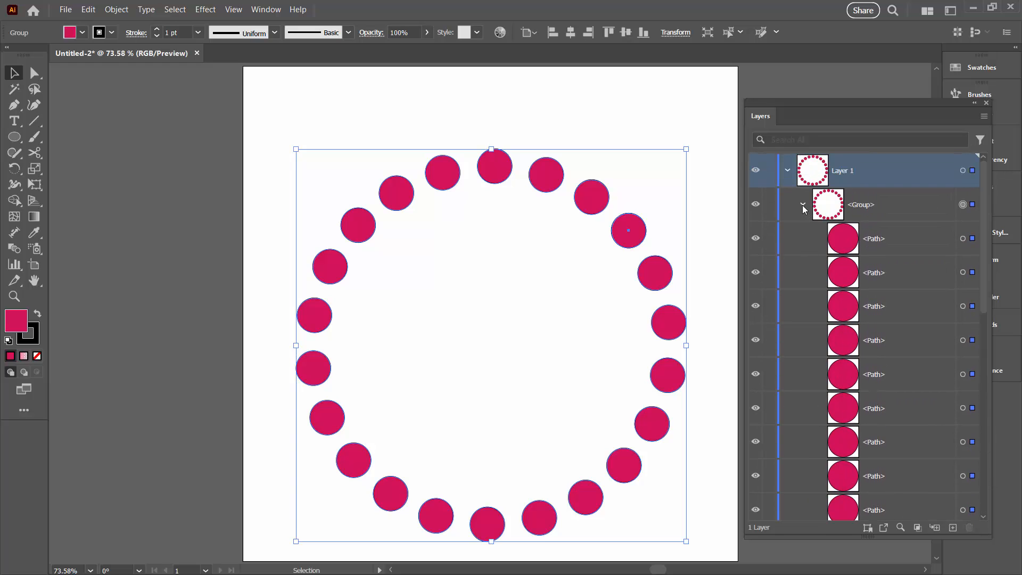
{"action": "left_click", "coordinate": [803, 205]}
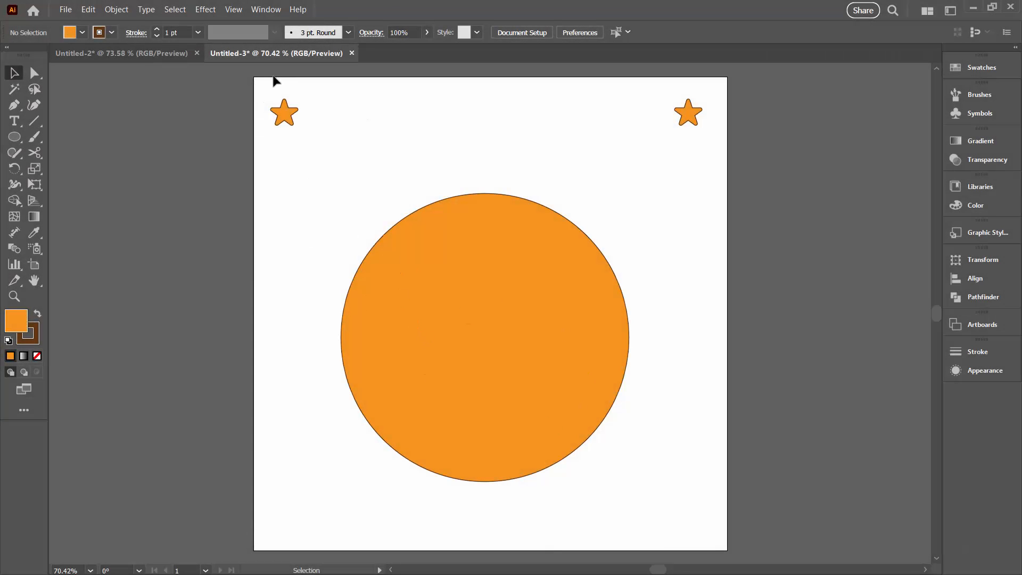
Select the two small orange stars above the large circle and make a blend between them.
{"action": "left_click_drag", "start_coordinate": [272, 84], "coordinate": [725, 166]}
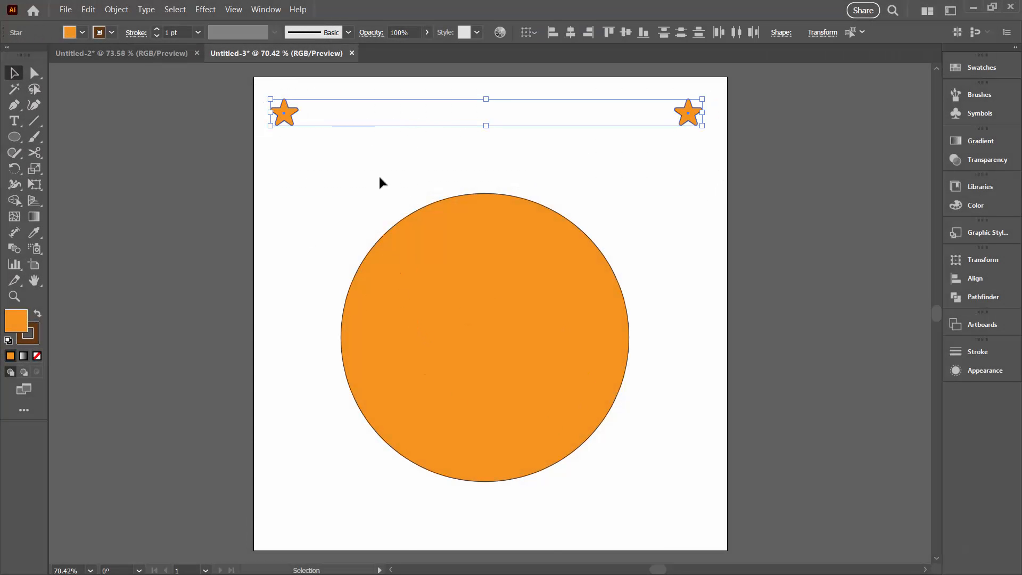
{"action": "left_click", "coordinate": [115, 10]}
{"action": "mouse_move", "coordinate": [176, 340]}
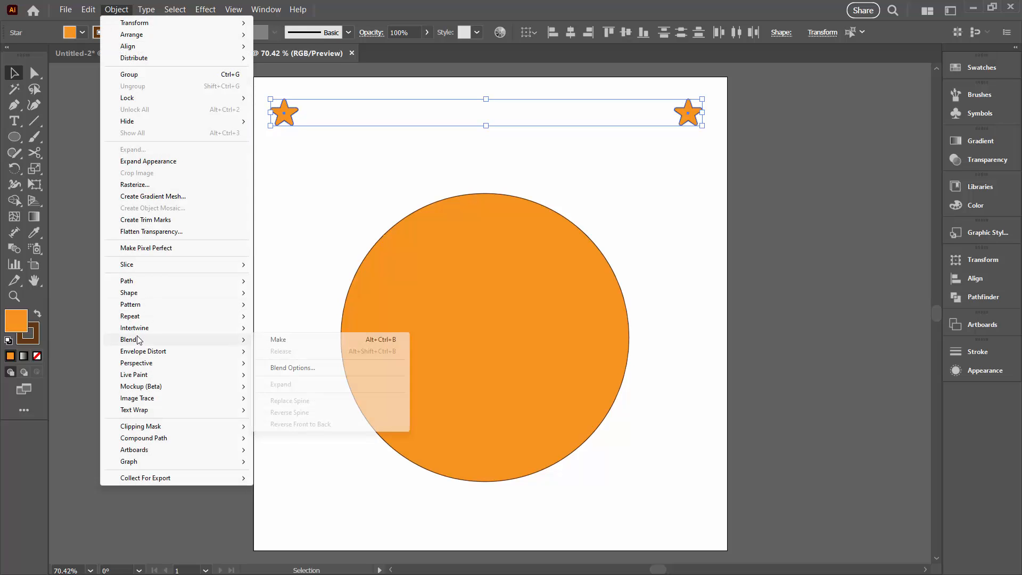
{"action": "left_click", "coordinate": [309, 337]}
Change the star blend's spacing to Specified Steps with 9 steps.
{"action": "left_click", "coordinate": [15, 250]}
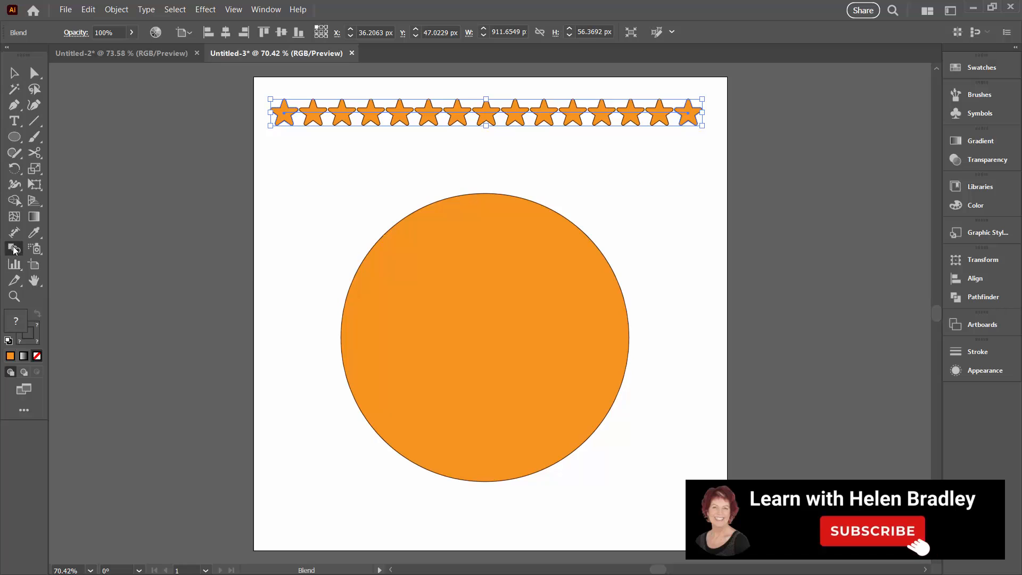
{"action": "double_click", "coordinate": [15, 249]}
{"action": "left_click", "coordinate": [218, 200]}
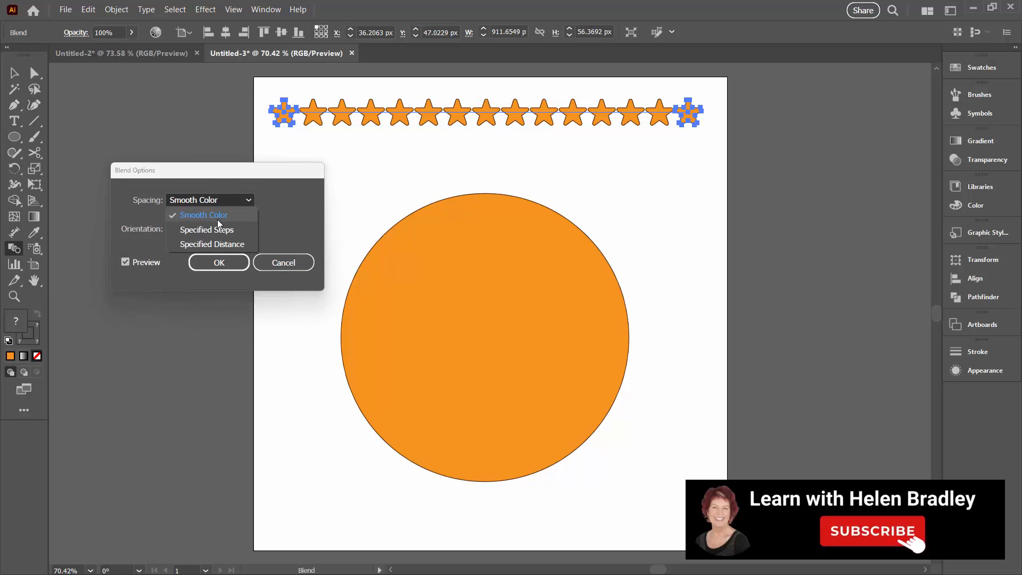
{"action": "left_click", "coordinate": [219, 229]}
{"action": "left_click", "coordinate": [287, 199]}
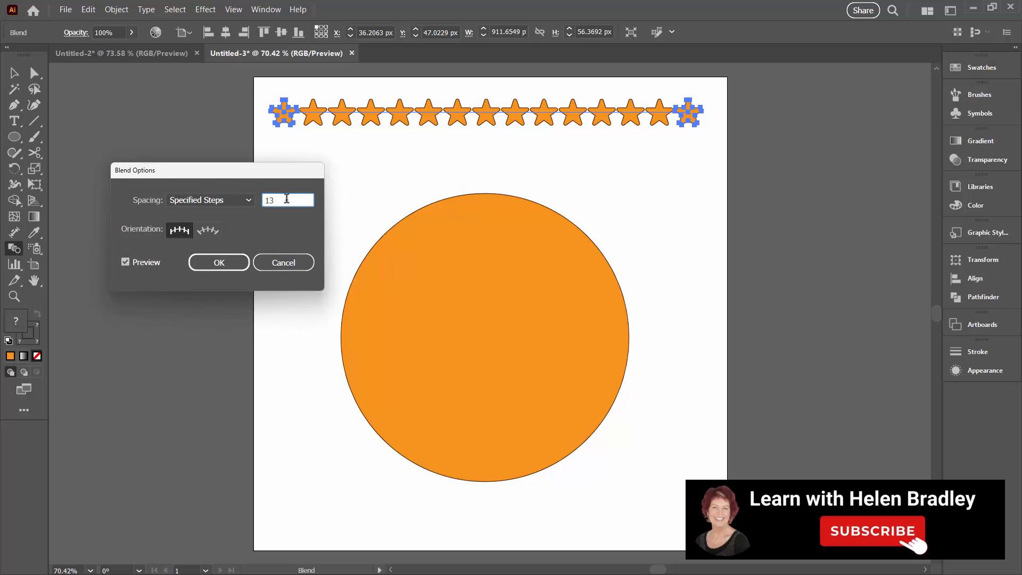
{"action": "key", "text": "Down"}
{"action": "key", "text": "Down"}
{"action": "key", "text": "Down"}
{"action": "key", "text": "Down"}
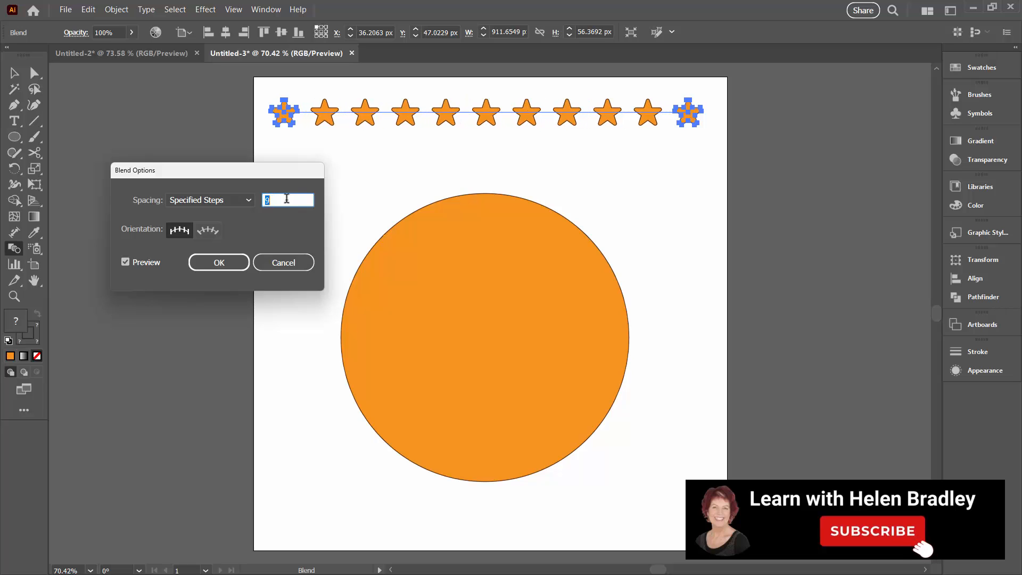
{"action": "key", "text": "Return"}
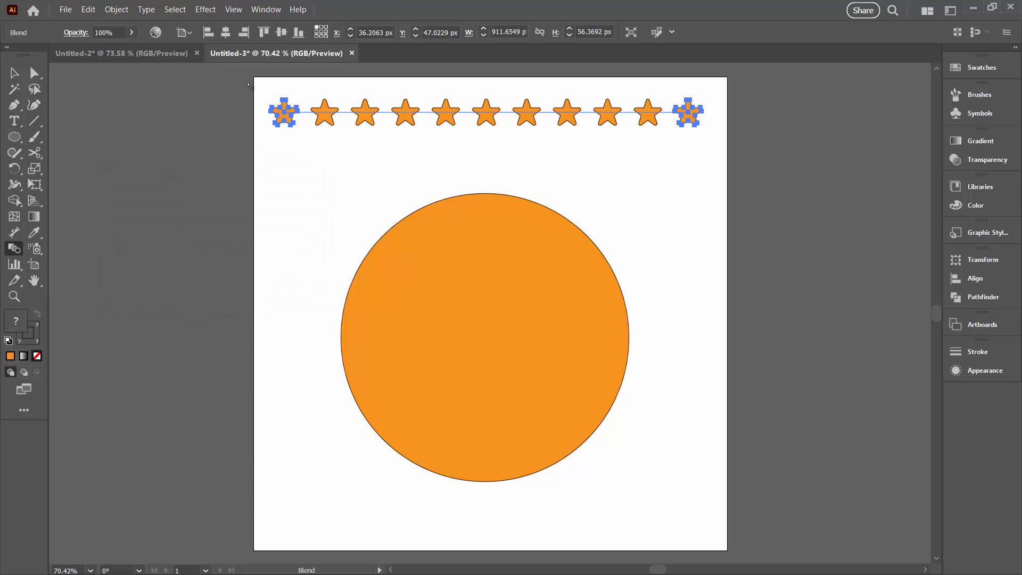
Select the row of stars with the large orange circle and replace the blend's spine with that circle.
{"action": "key", "text": "v"}
{"action": "left_click_drag", "start_coordinate": [261, 84], "coordinate": [487, 378]}
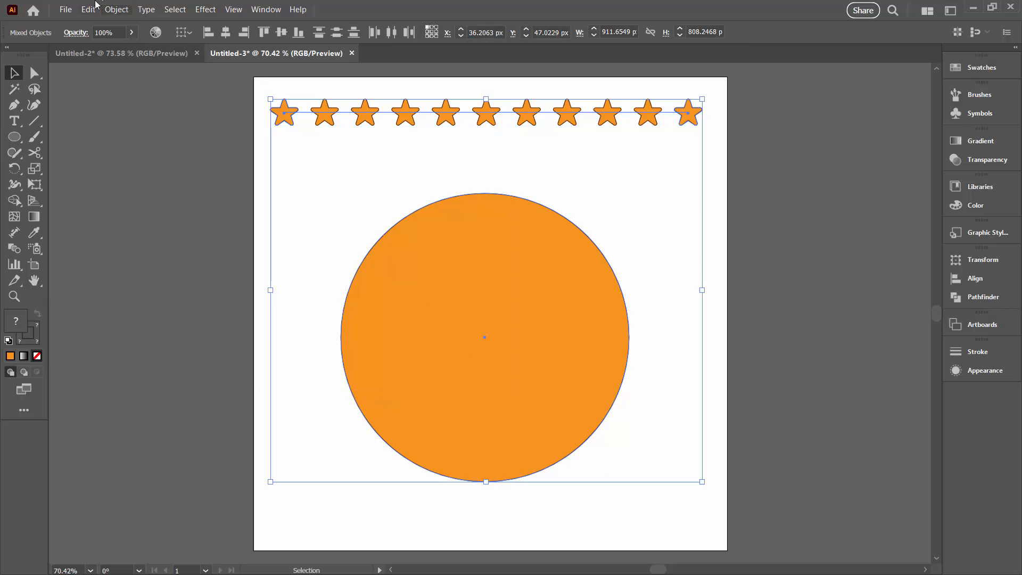
{"action": "left_click", "coordinate": [116, 9]}
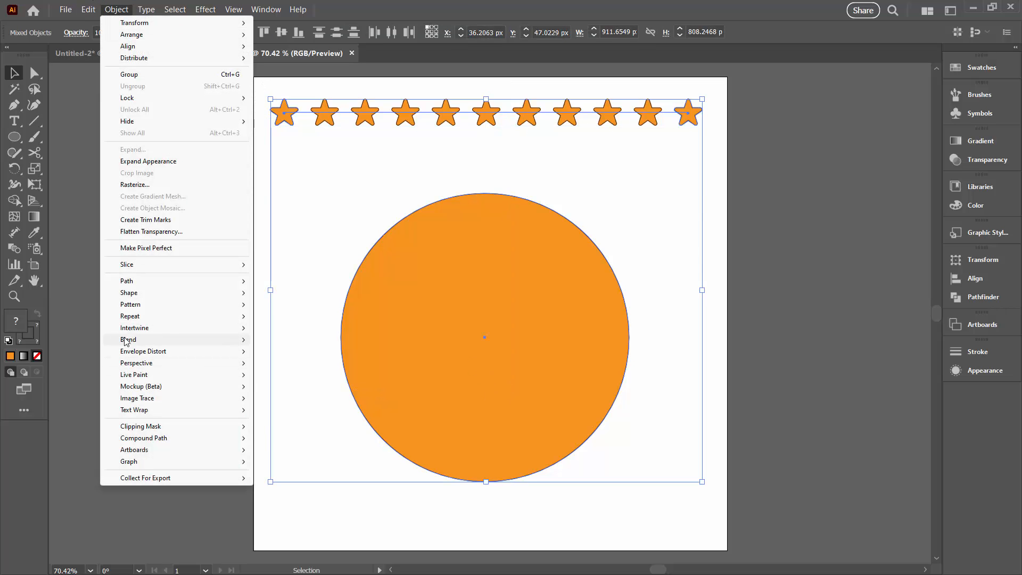
{"action": "mouse_move", "coordinate": [127, 342]}
{"action": "left_click", "coordinate": [314, 400]}
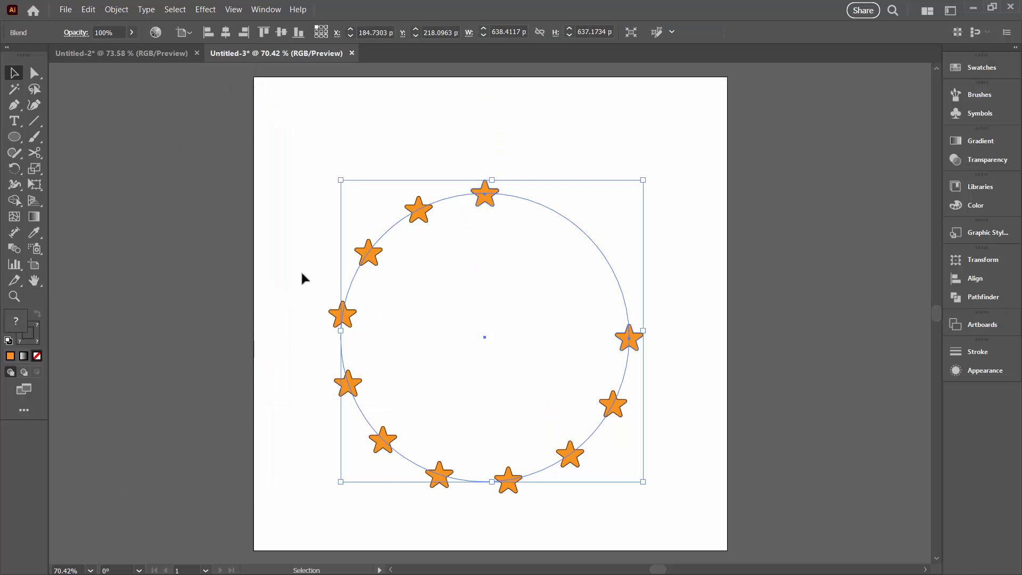
Cut the circular spine with the Scissors tool at its right-hand anchor point, under the end star.
{"action": "left_click", "coordinate": [34, 153]}
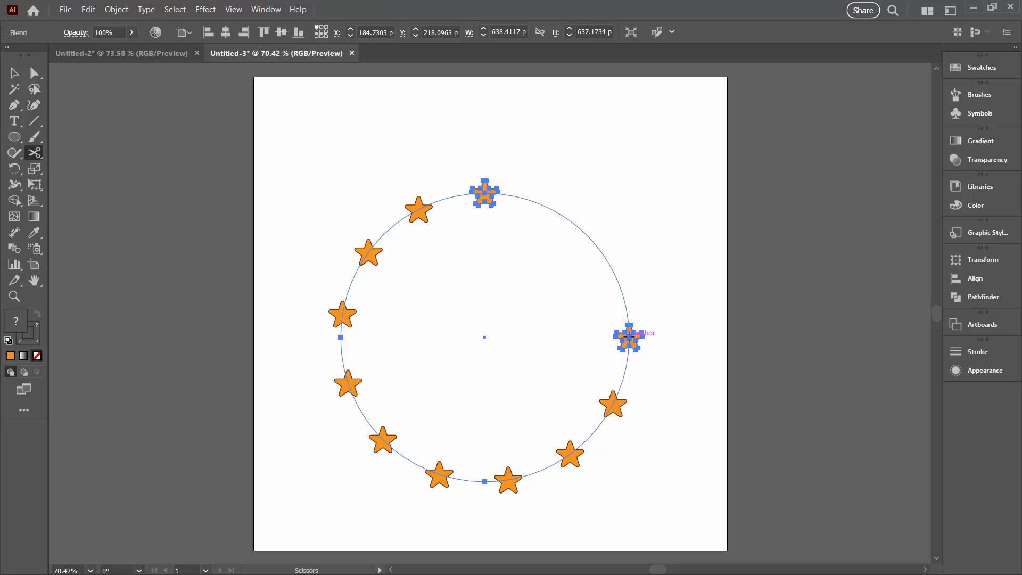
{"action": "left_click", "coordinate": [629, 337]}
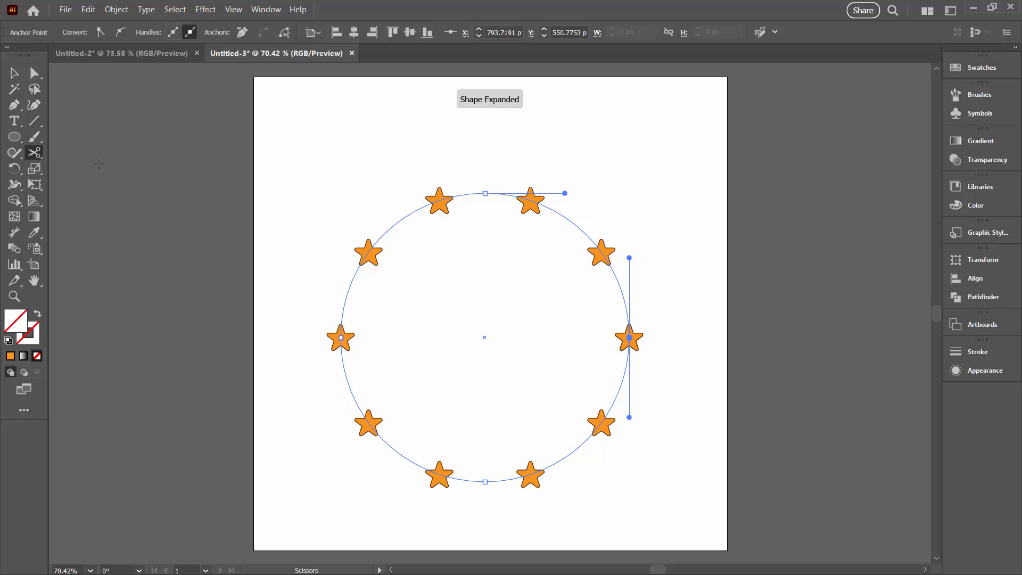
{"action": "key", "text": "v"}
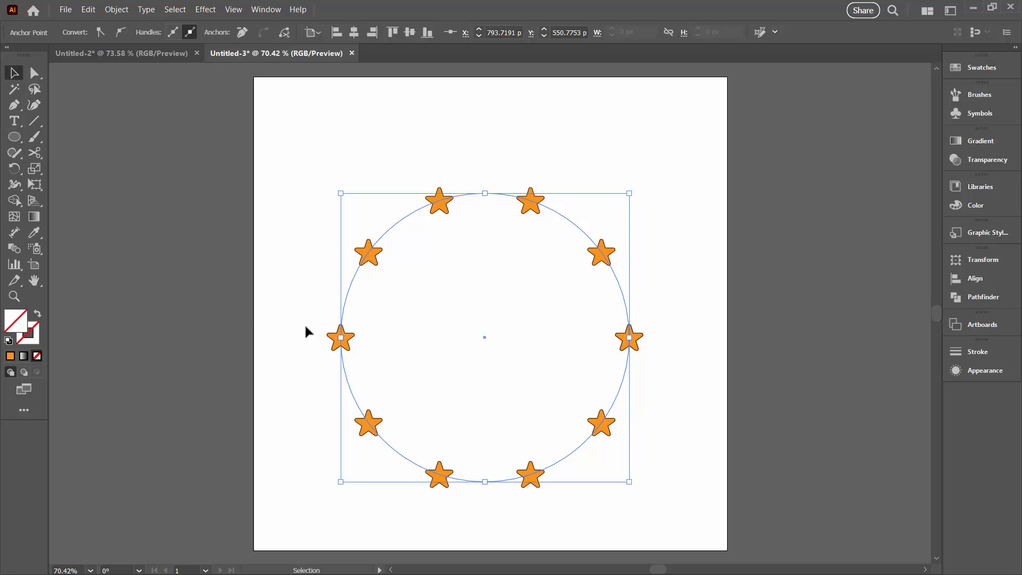
Try 30 specified steps for the circular star blend, and reduce the count to 20.
{"action": "double_click", "coordinate": [15, 248]}
{"action": "double_click", "coordinate": [287, 200]}
{"action": "type", "text": "30"}
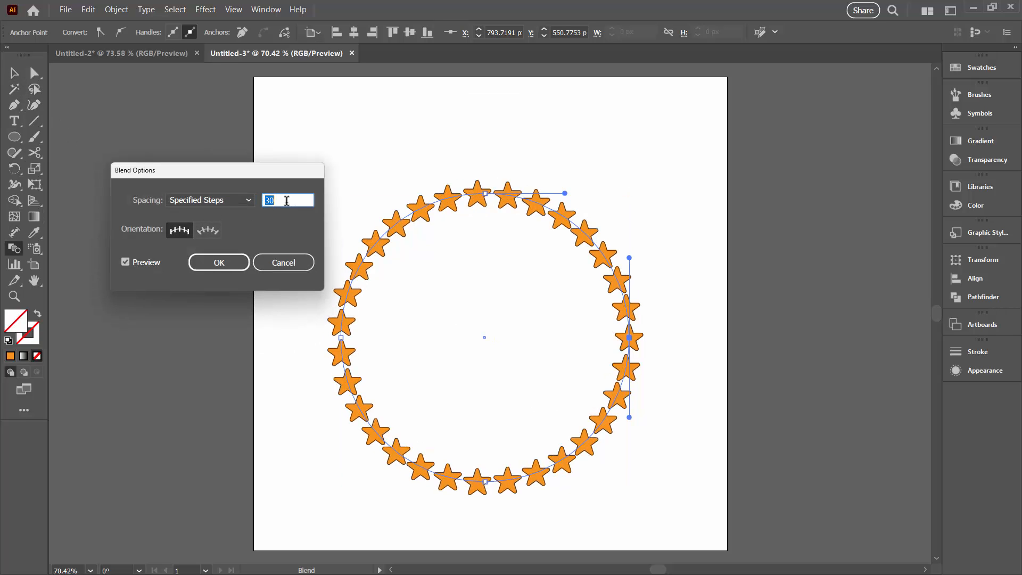
{"action": "key", "text": "shift+Down"}
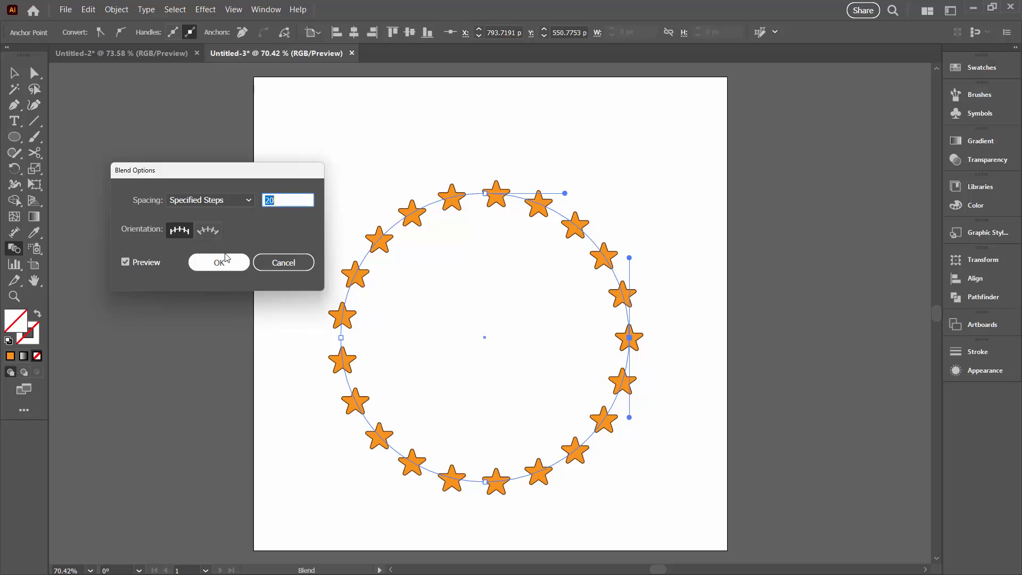
Compare both orientations for the star blend, apply Align to Path, and deselect the artwork.
{"action": "left_click", "coordinate": [204, 233]}
{"action": "left_click", "coordinate": [204, 233]}
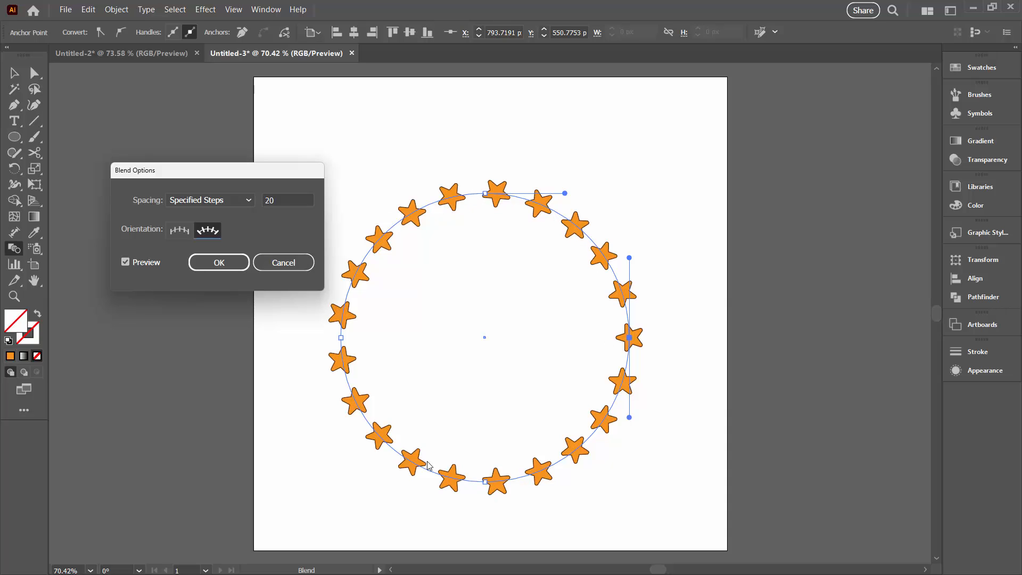
{"action": "left_click", "coordinate": [175, 230]}
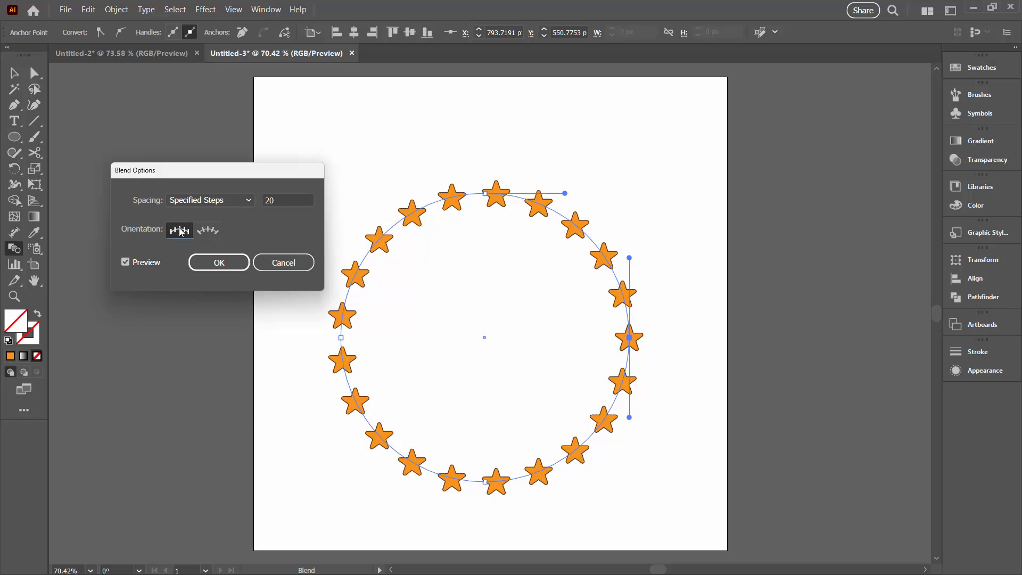
{"action": "left_click", "coordinate": [201, 231]}
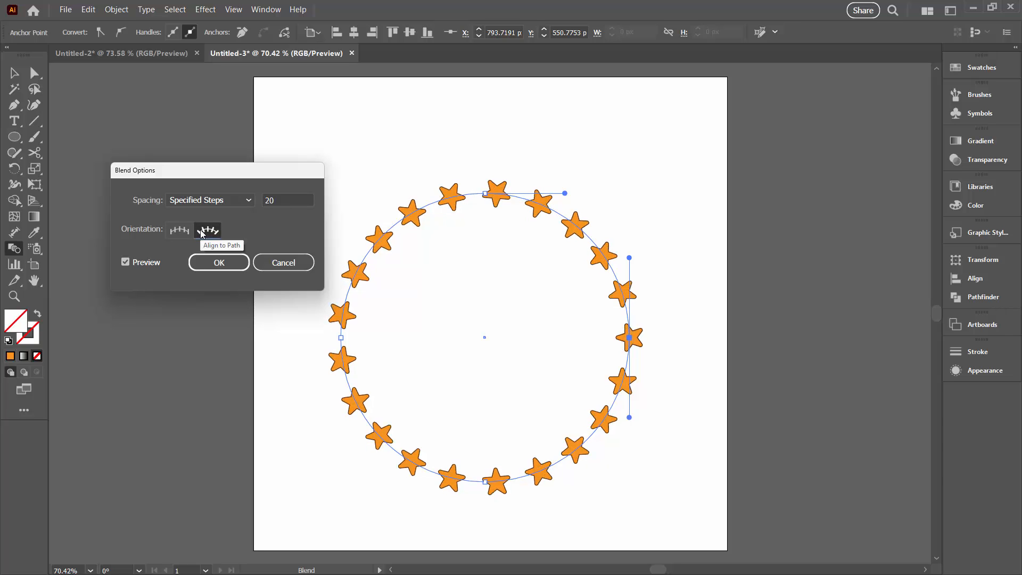
{"action": "key", "text": "Return"}
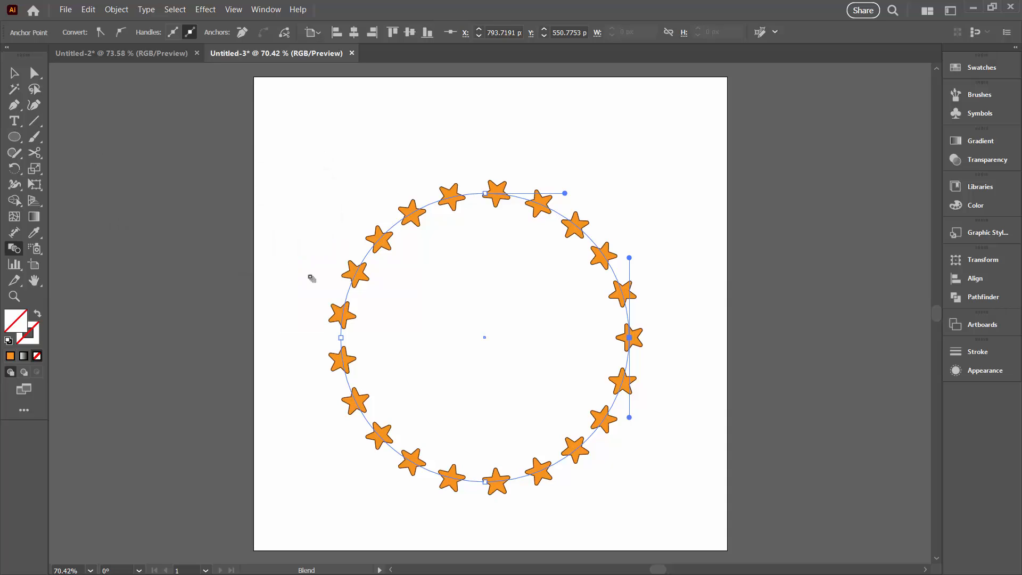
{"action": "key", "text": "v"}
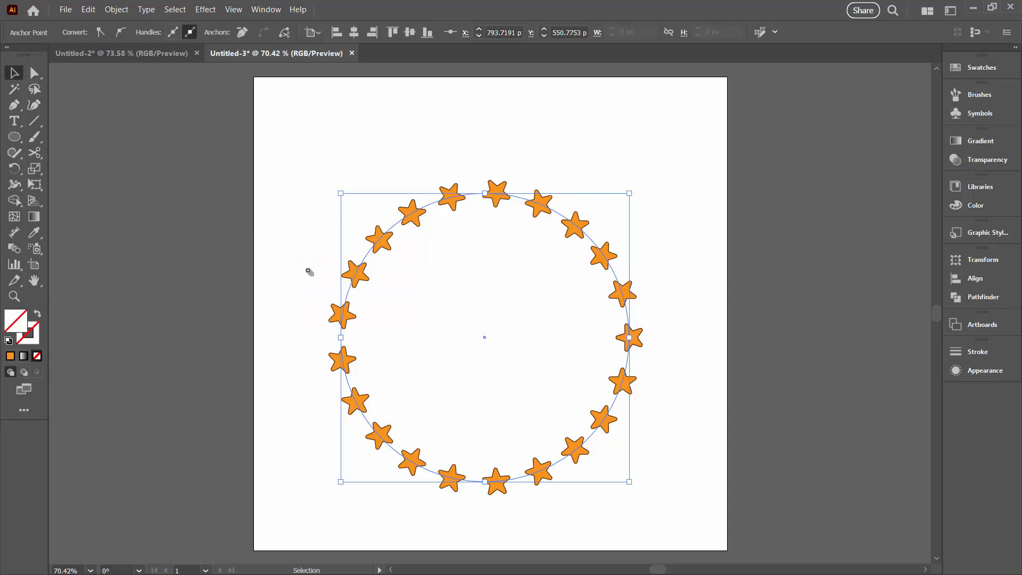
{"action": "left_click", "coordinate": [307, 275]}
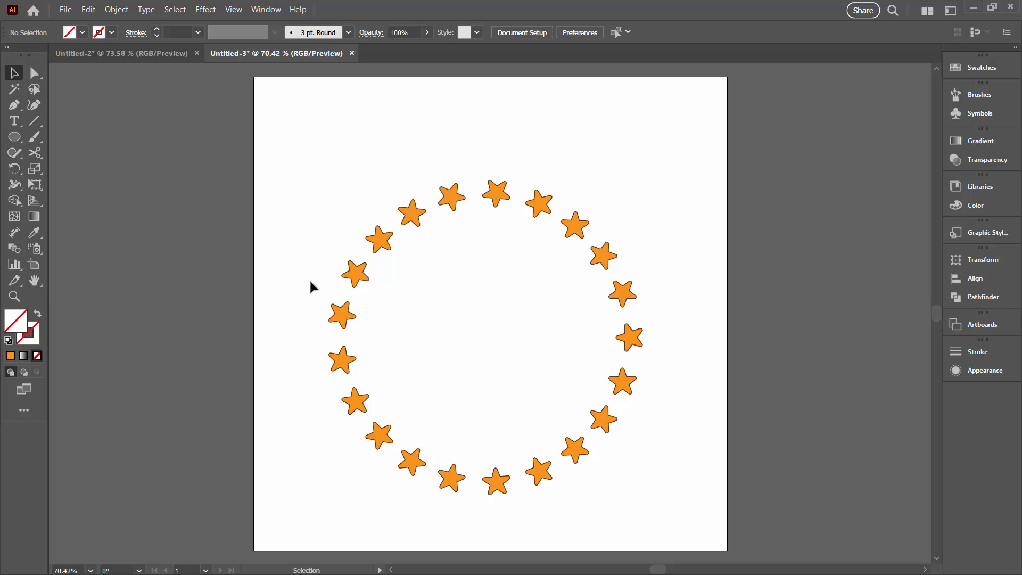